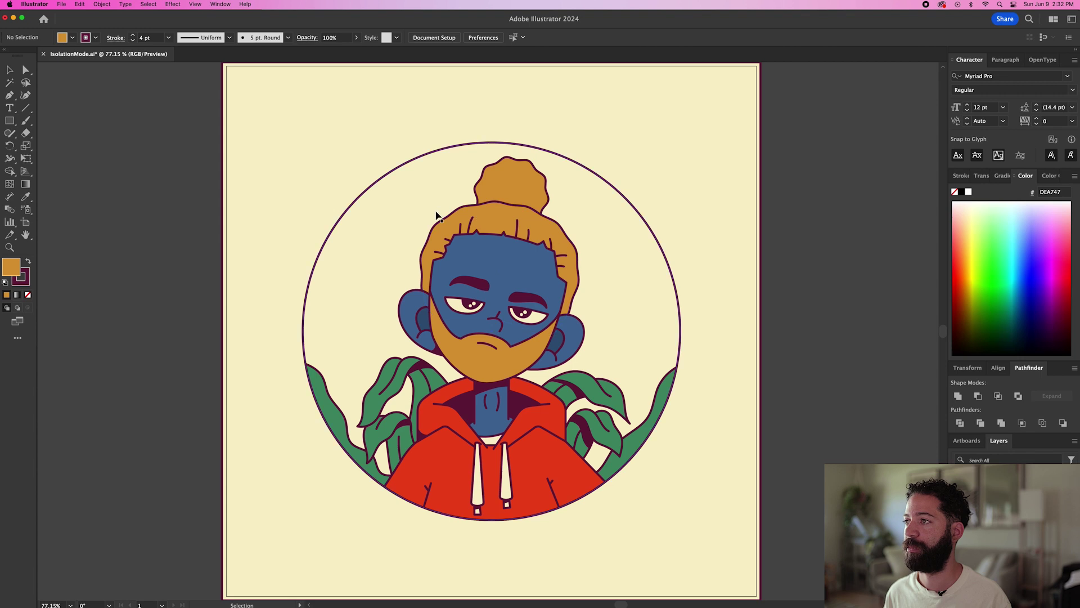
Delete the hair bun and move the small blue piece up to the left hairline.
{"action": "left_click", "coordinate": [511, 177]}
{"action": "key", "text": "Delete"}
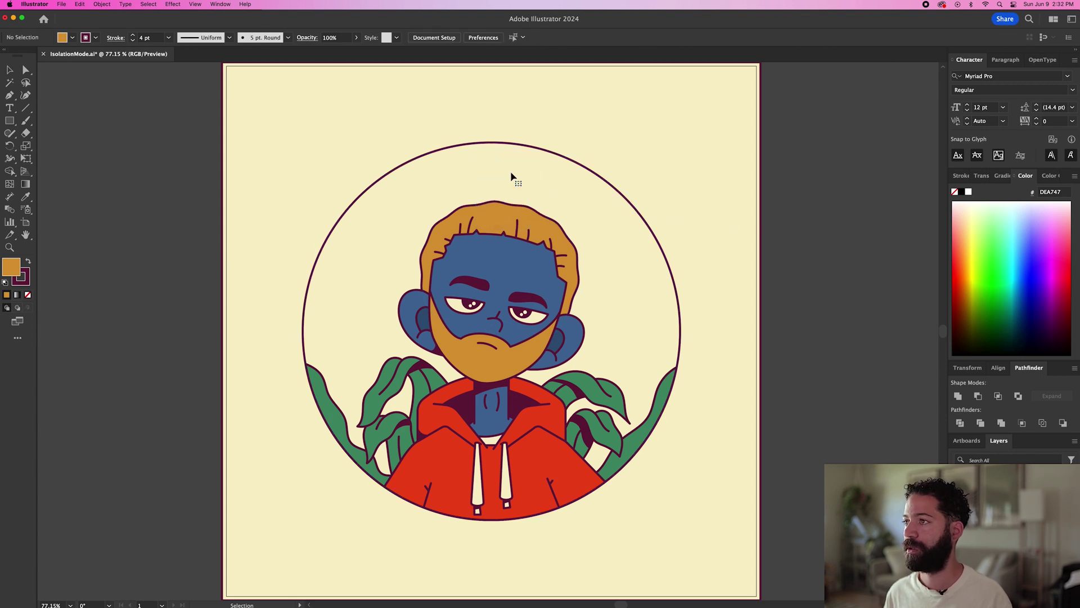
{"action": "left_click", "coordinate": [438, 253]}
{"action": "left_click_drag", "start_coordinate": [438, 253], "coordinate": [460, 230]}
Shift the small hair strand down and to the right.
{"action": "left_click", "coordinate": [459, 231]}
{"action": "key", "text": "super+shift+a"}
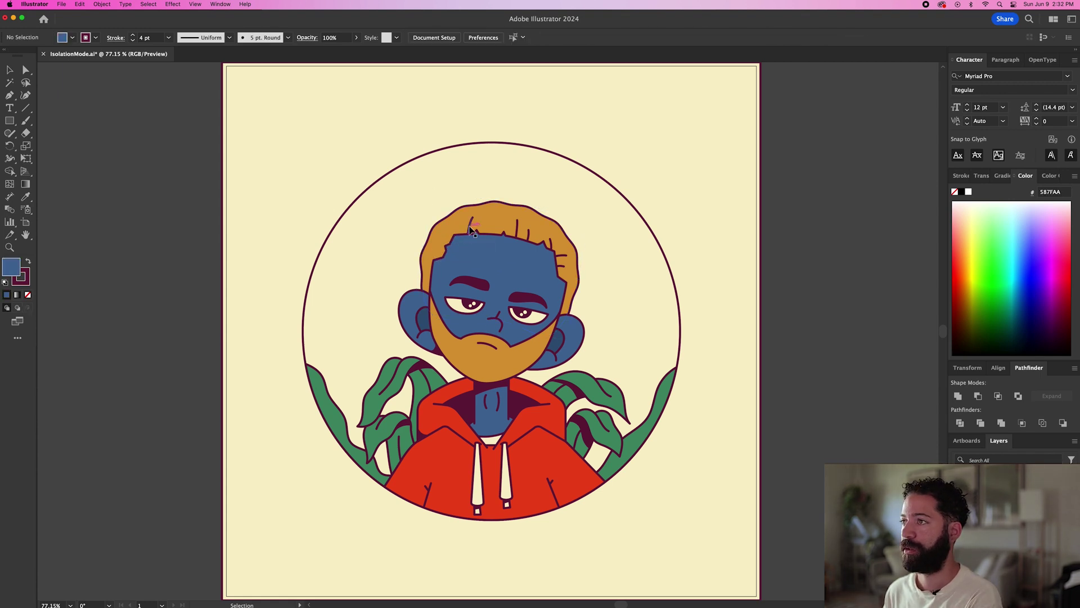
{"action": "left_click_drag", "start_coordinate": [520, 231], "coordinate": [553, 248]}
{"action": "key", "text": "super+shift+a"}
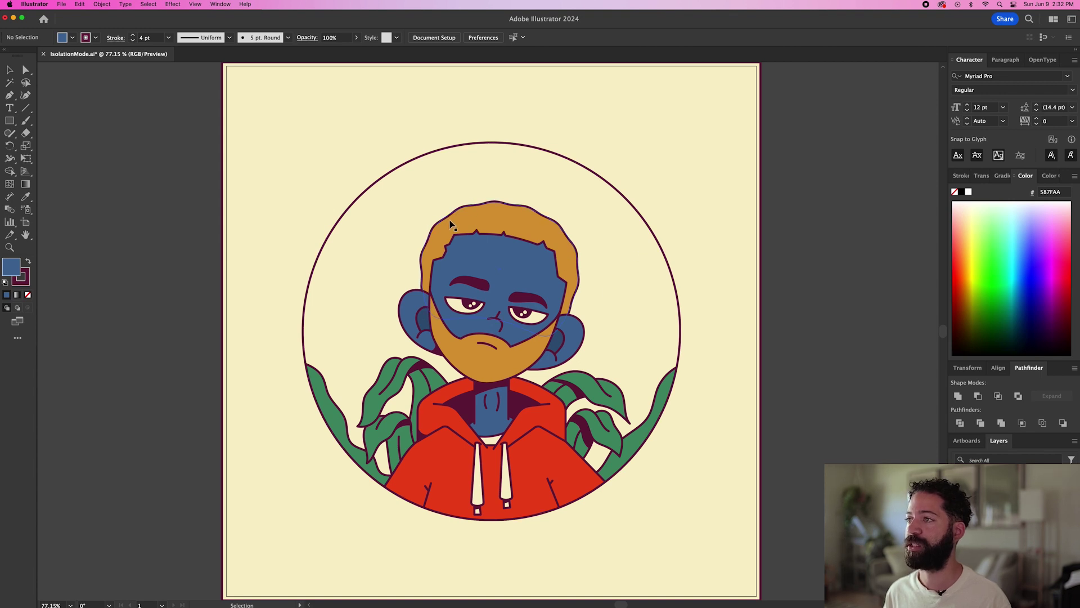
Isolate the orange hair shape, try a move and undo it, then reselect the hair.
{"action": "double_click", "coordinate": [500, 213]}
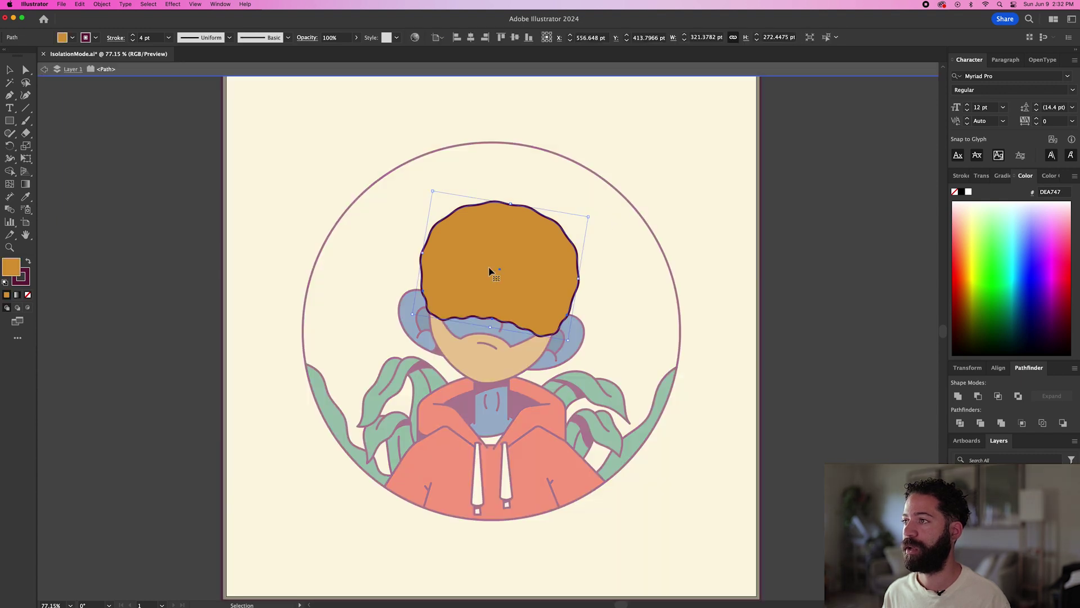
{"action": "left_click_drag", "start_coordinate": [636, 228], "coordinate": [684, 223]}
{"action": "key", "text": "super+z"}
{"action": "left_click", "coordinate": [502, 378]}
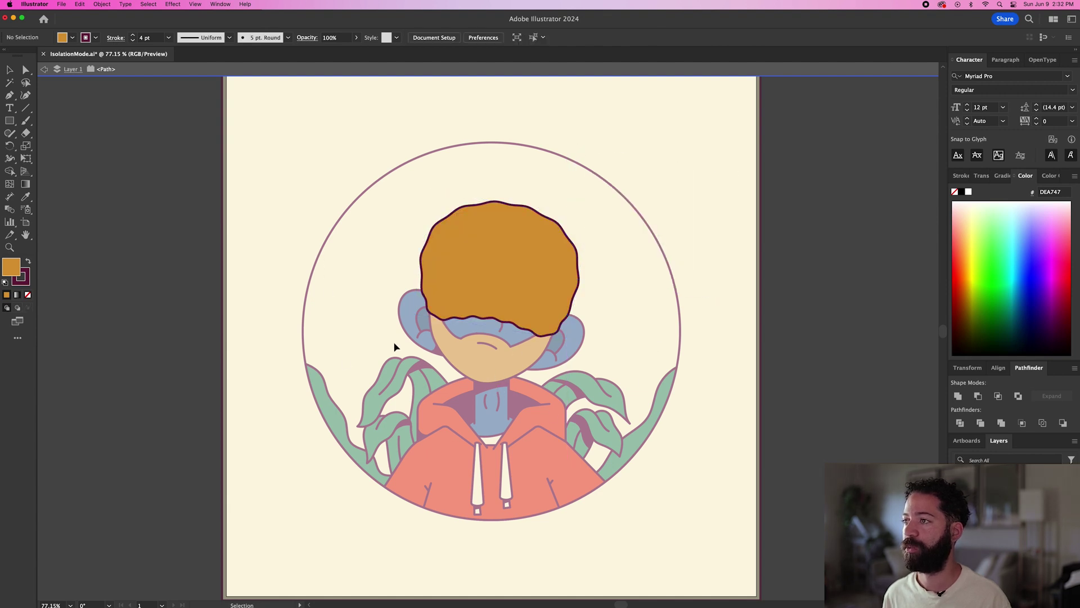
{"action": "left_click", "coordinate": [540, 247]}
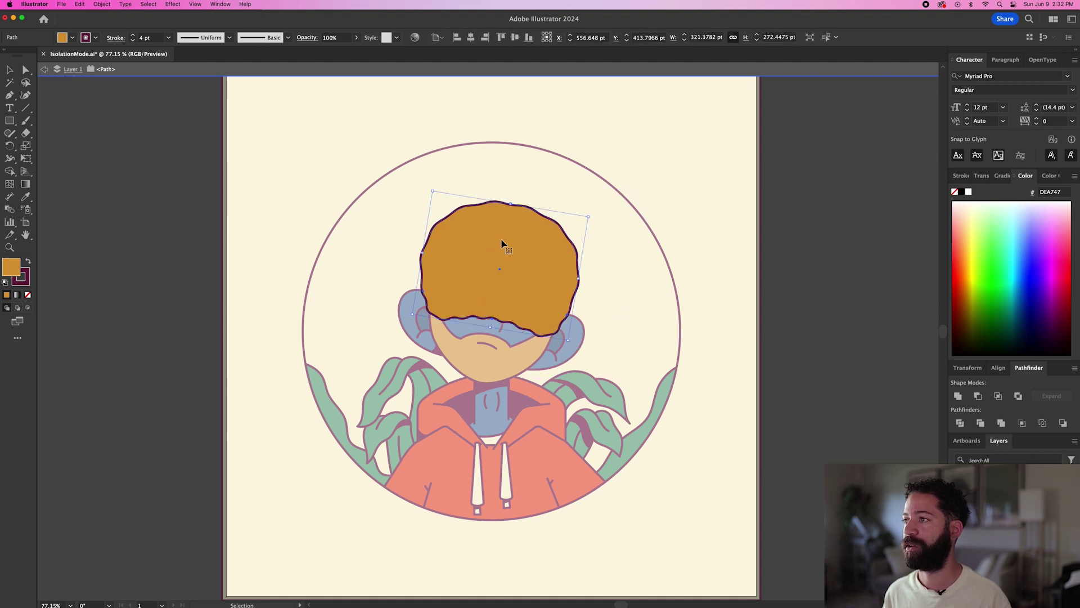
{"action": "key", "text": "p"}
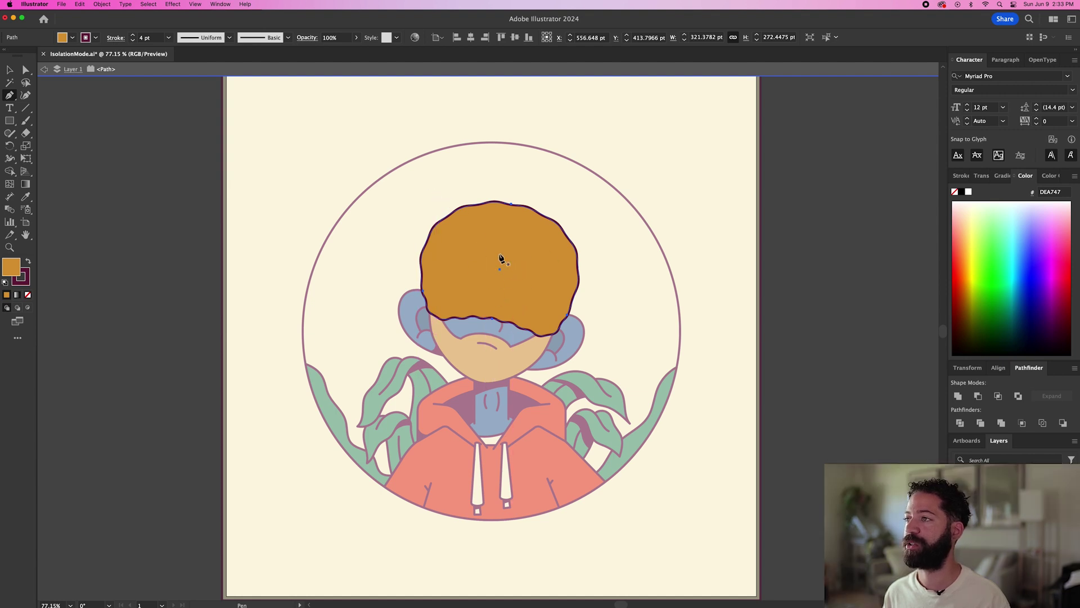
Draw a curved path slanting across the top of the hair.
{"action": "left_click", "coordinate": [431, 196]}
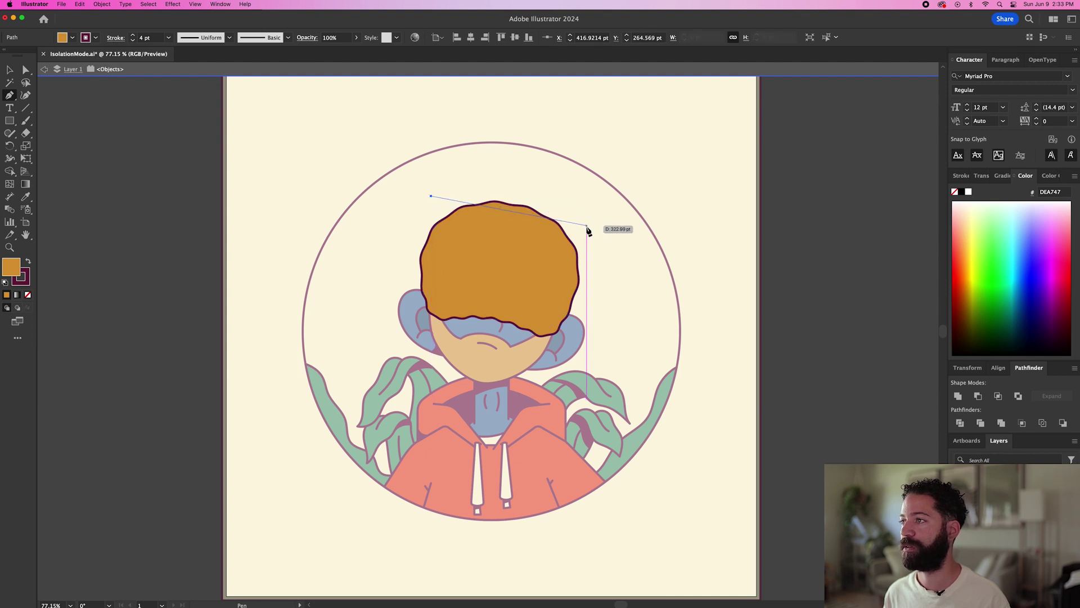
{"action": "left_click_drag", "start_coordinate": [590, 230], "coordinate": [653, 269]}
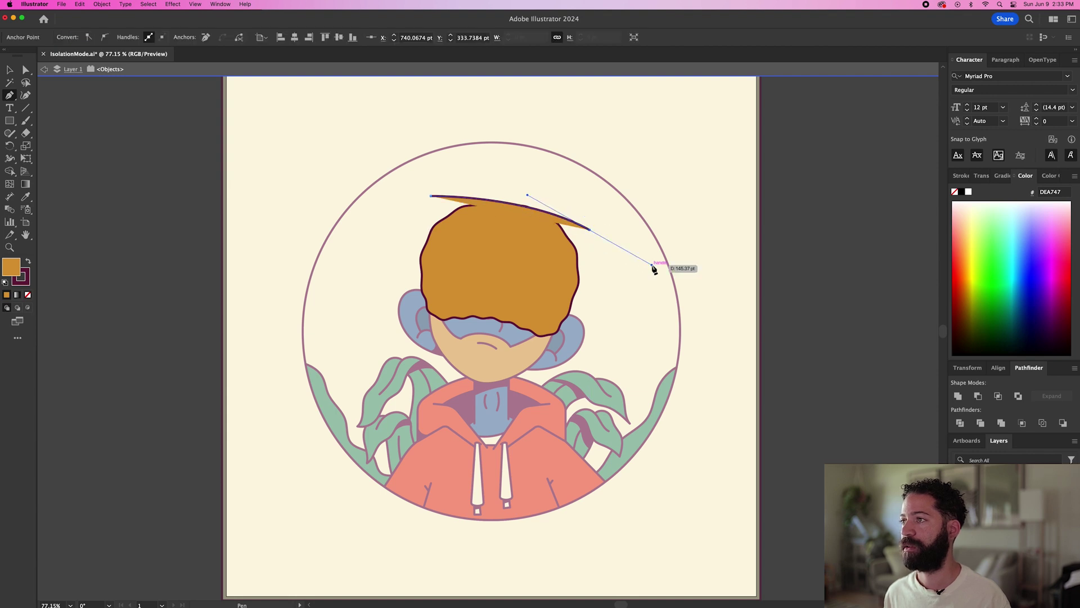
{"action": "key", "text": "v"}
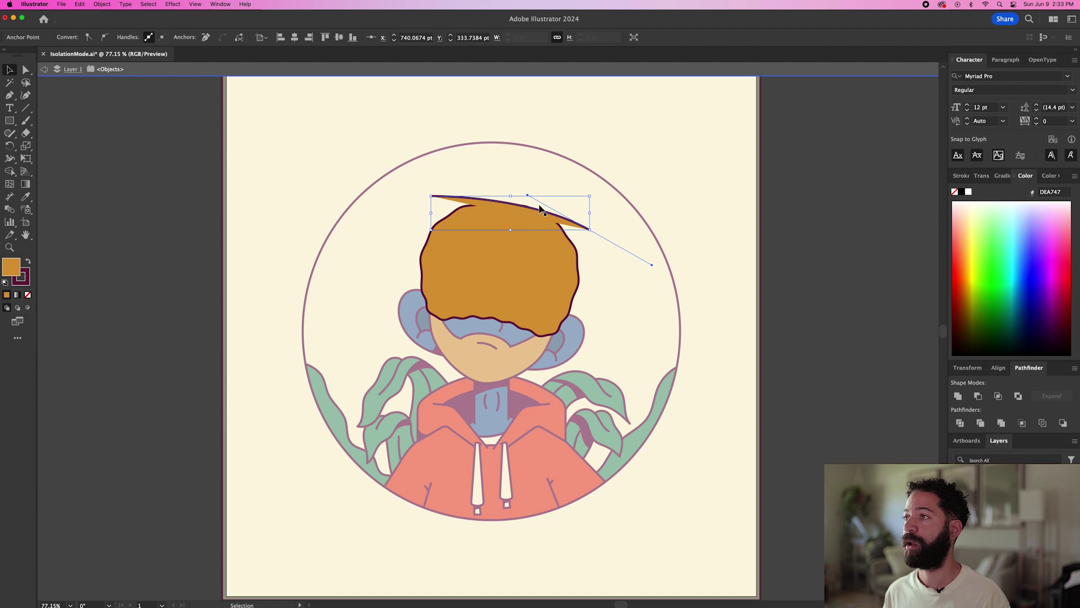
Apply a smooth Zig Zag effect of 3 pt size with 12 ridges to the path.
{"action": "left_click", "coordinate": [173, 4]}
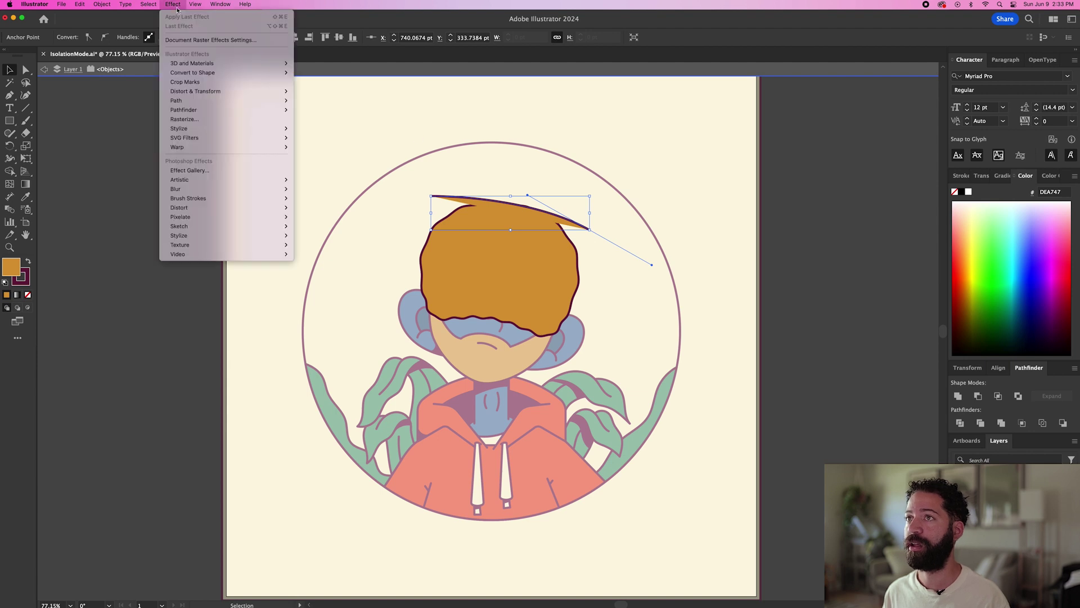
{"action": "mouse_move", "coordinate": [247, 93]}
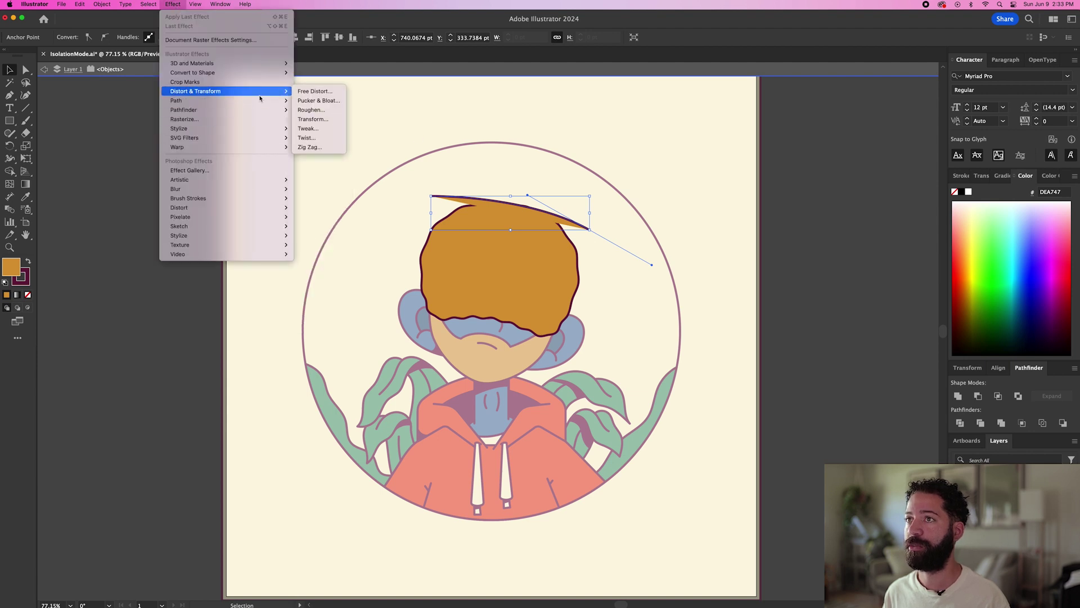
{"action": "left_click", "coordinate": [309, 147]}
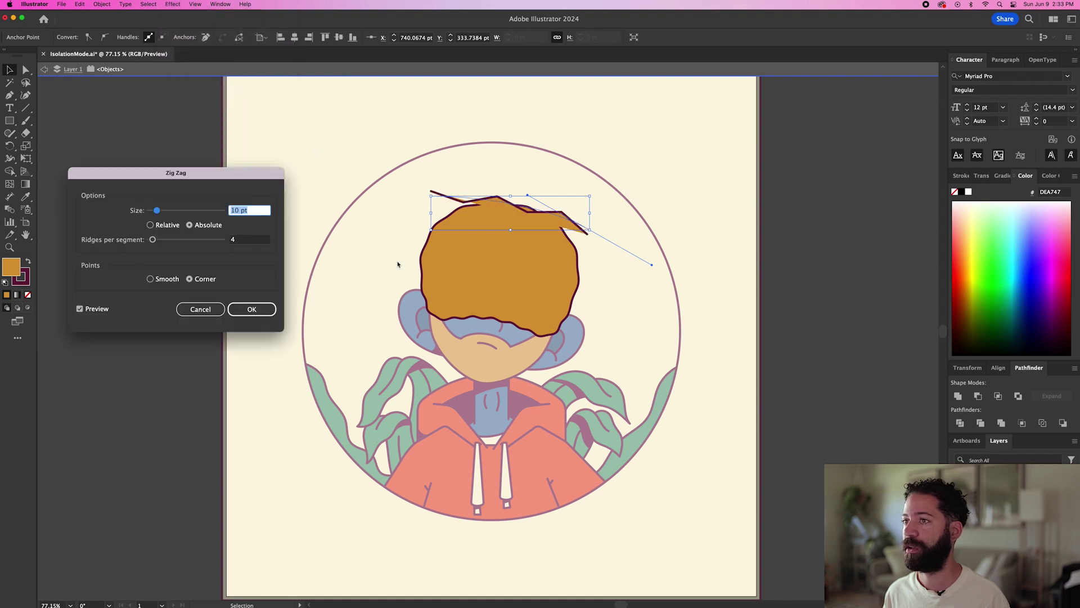
{"action": "mouse_move", "coordinate": [157, 213]}
{"action": "left_mouse_down"}
{"action": "mouse_move", "coordinate": [161, 242]}
{"action": "mouse_move", "coordinate": [151, 214]}
{"action": "left_mouse_up"}
{"action": "left_click", "coordinate": [149, 279]}
{"action": "left_click", "coordinate": [150, 211]}
{"action": "left_click", "coordinate": [257, 311]}
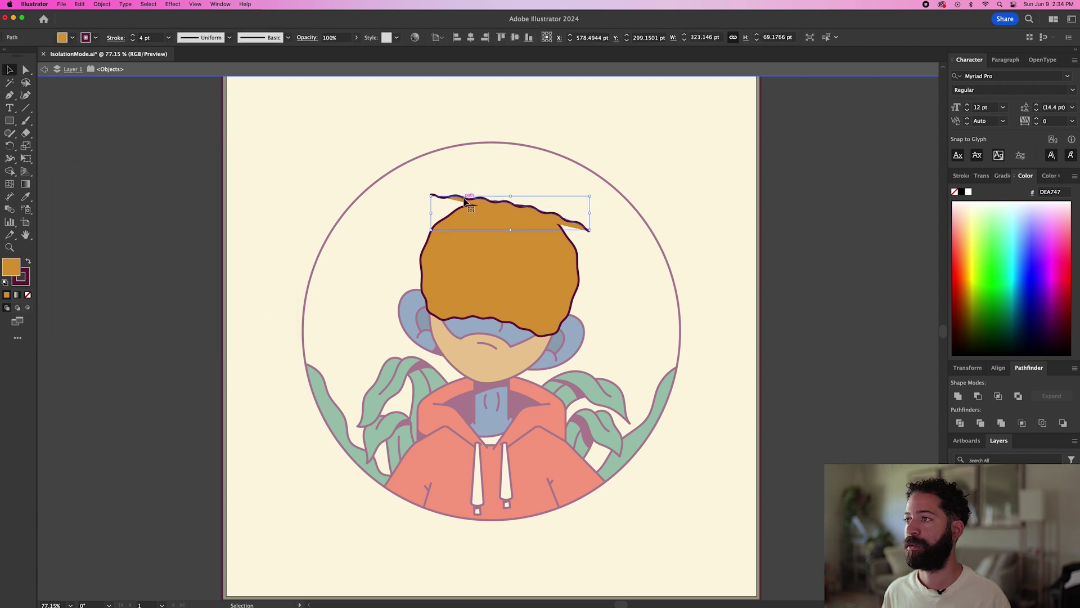
Remove the path's fill and expand the Zig Zag appearance into real geometry at 100% view.
{"action": "left_click", "coordinate": [28, 296]}
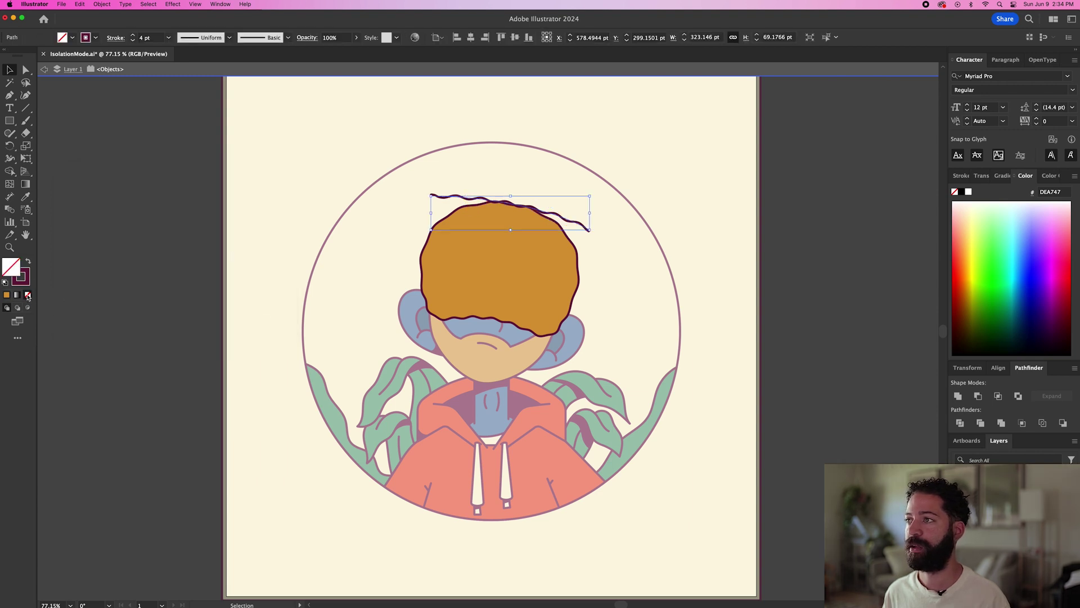
{"action": "left_click", "coordinate": [102, 4]}
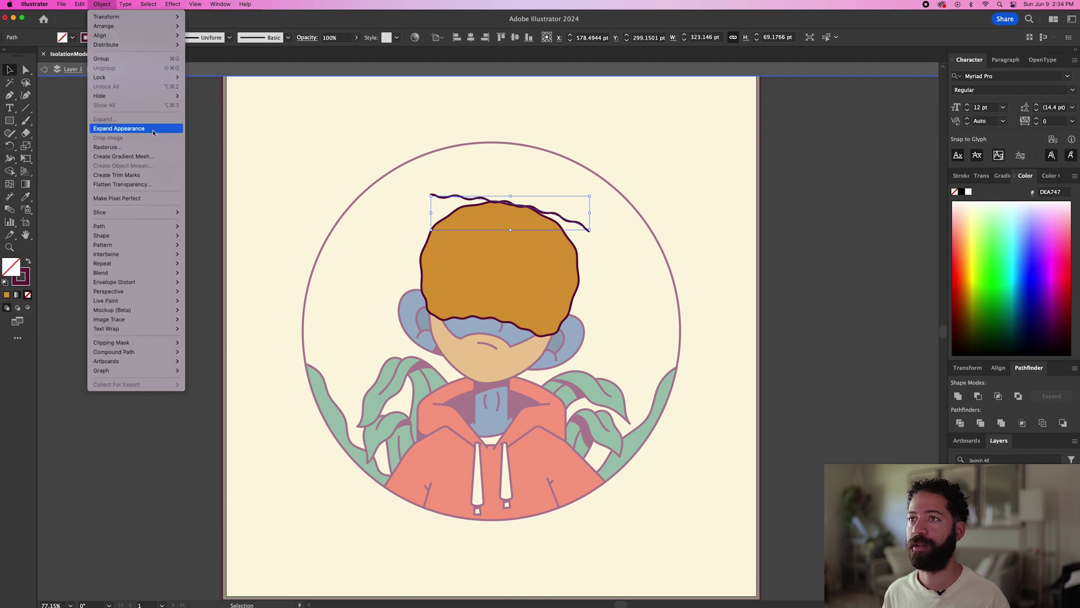
{"action": "left_click", "coordinate": [118, 128]}
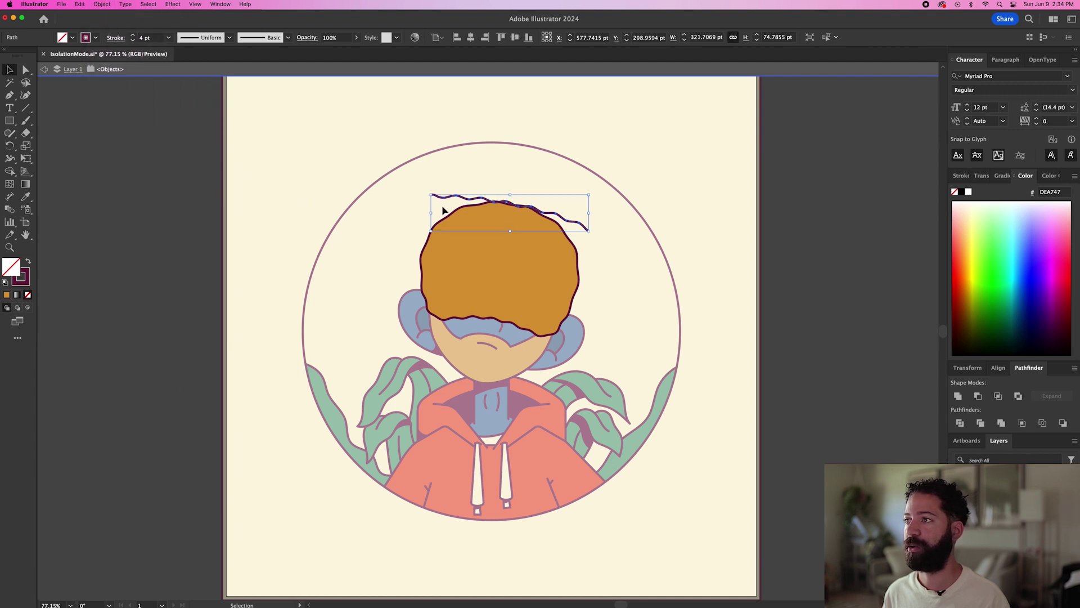
{"action": "key", "text": "super+1"}
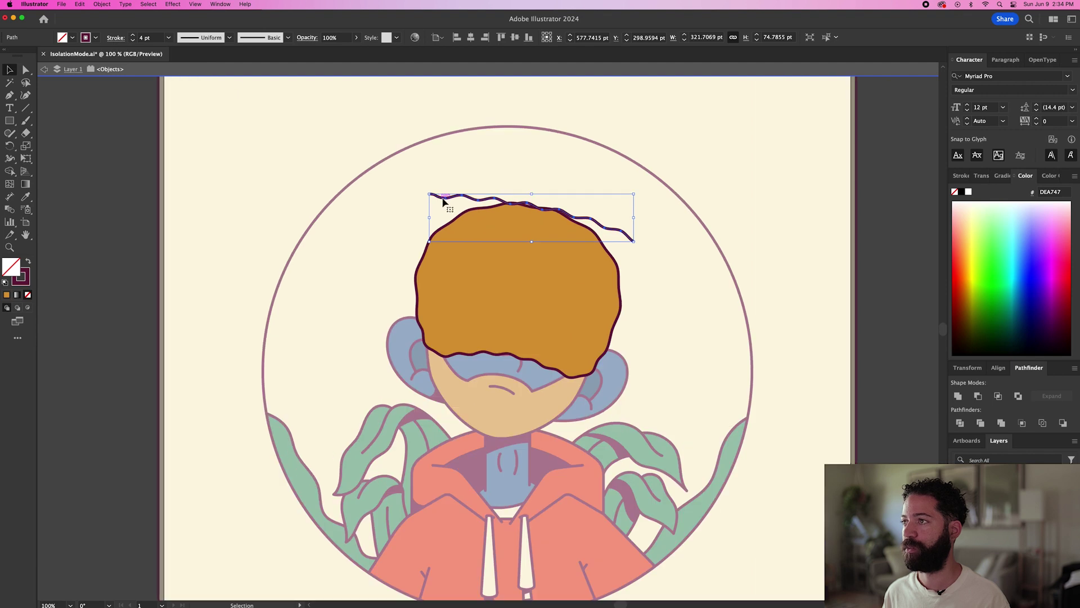
Close the wavy path into a shape with two corners below the hair.
{"action": "key", "text": "p"}
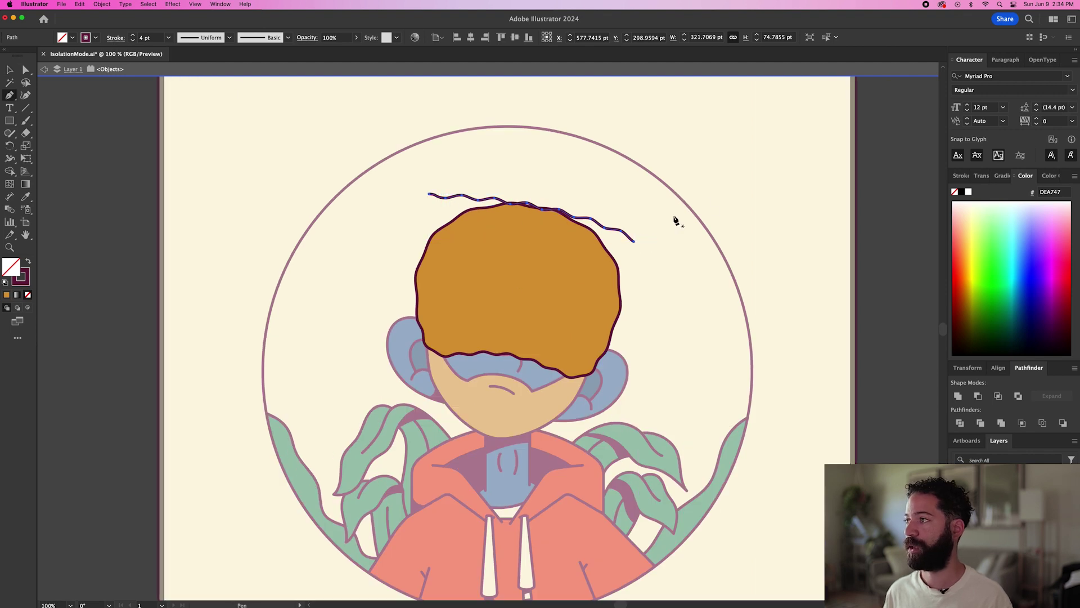
{"action": "left_click", "coordinate": [428, 195]}
{"action": "left_click", "coordinate": [414, 347]}
{"action": "left_click", "coordinate": [586, 386]}
{"action": "left_click", "coordinate": [634, 241]}
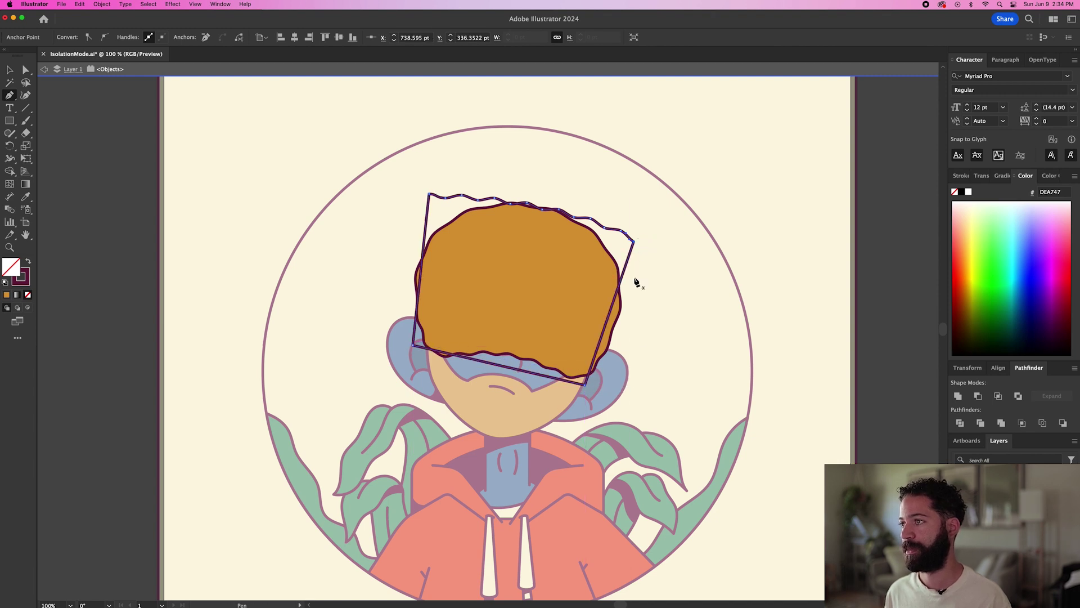
{"action": "key", "text": "v"}
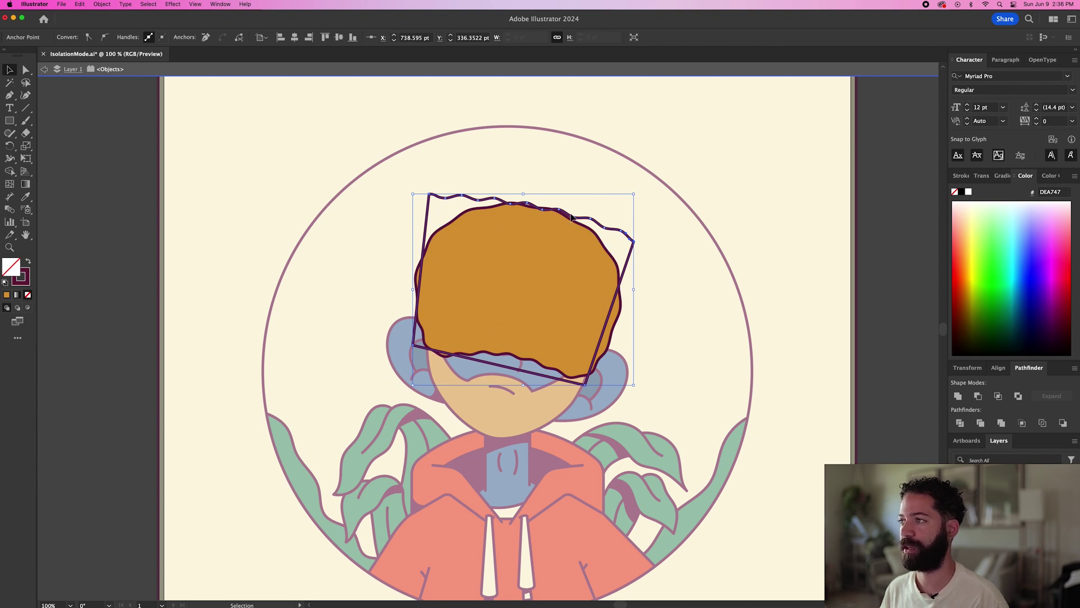
Fill the new flat-top shape with the hair's orange using the Eyedropper.
{"action": "key", "text": "i"}
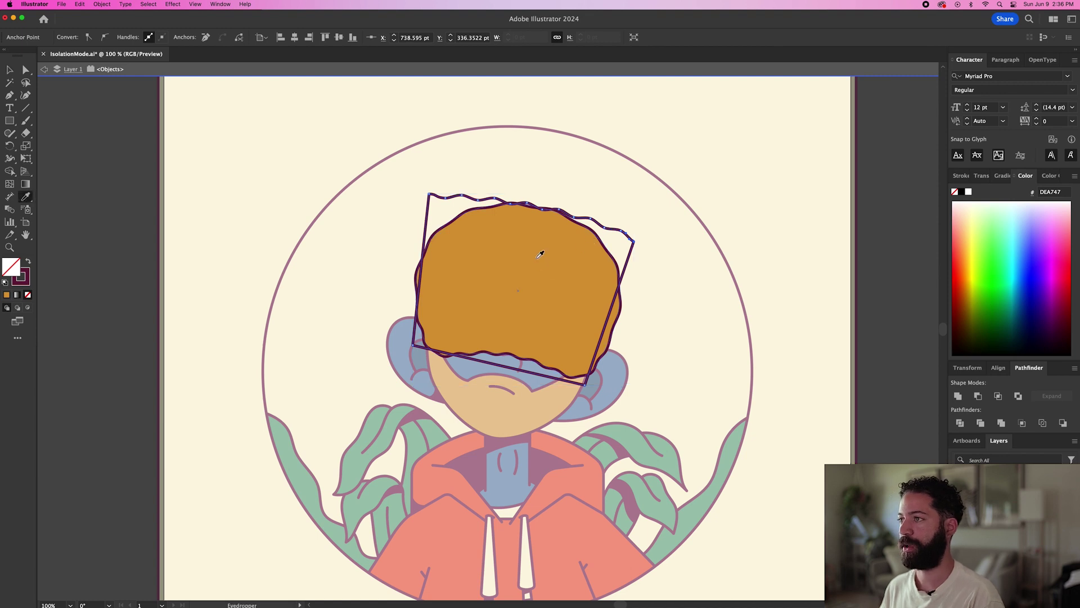
{"action": "left_click", "coordinate": [505, 233]}
{"action": "key", "text": "v"}
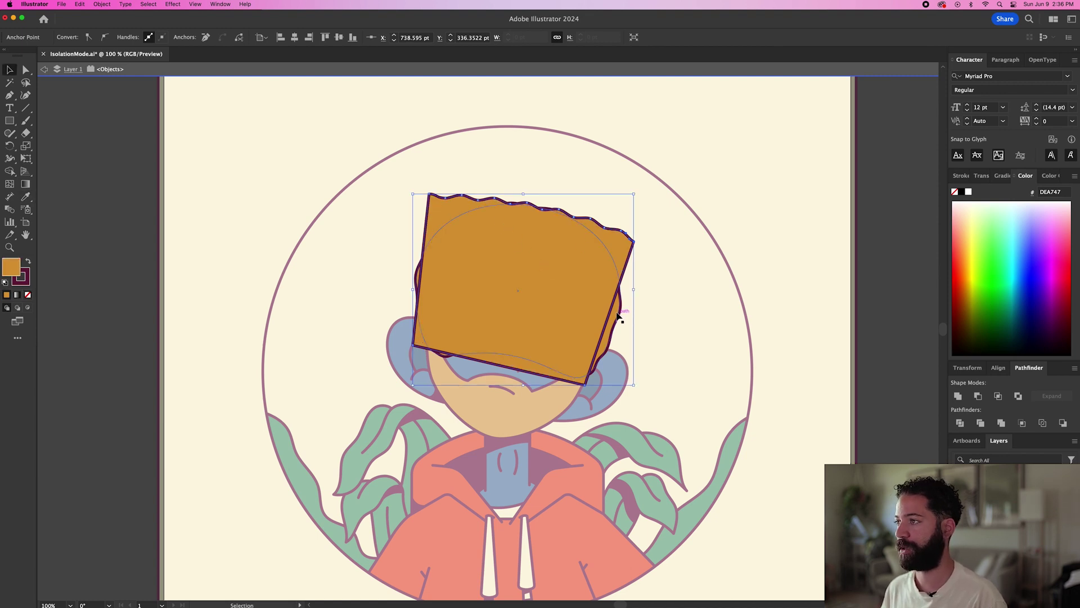
{"action": "left_click", "coordinate": [617, 314]}
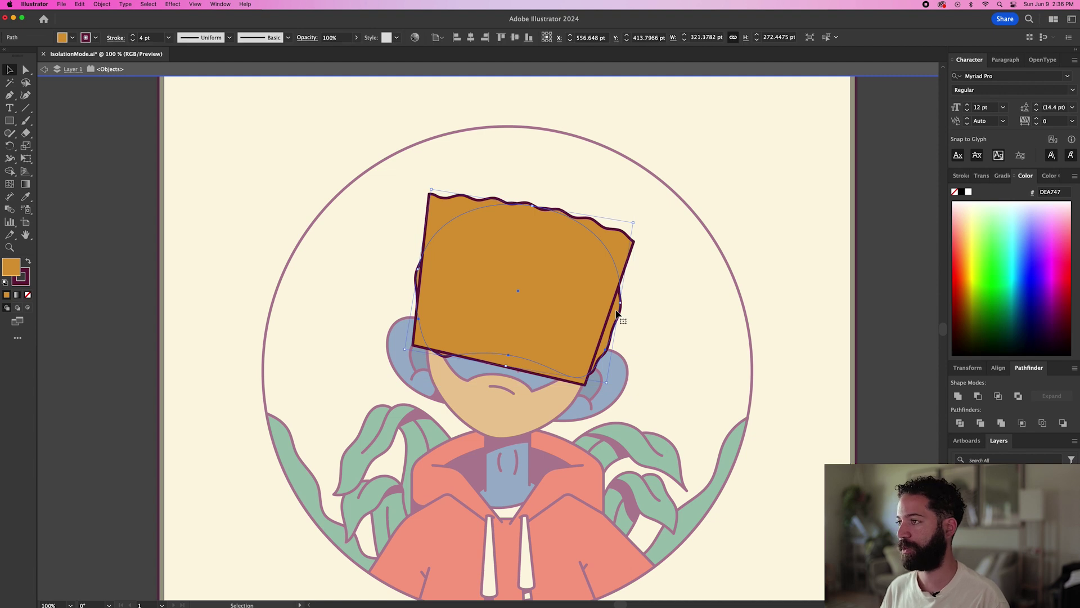
{"action": "key", "text": "super+shift+a"}
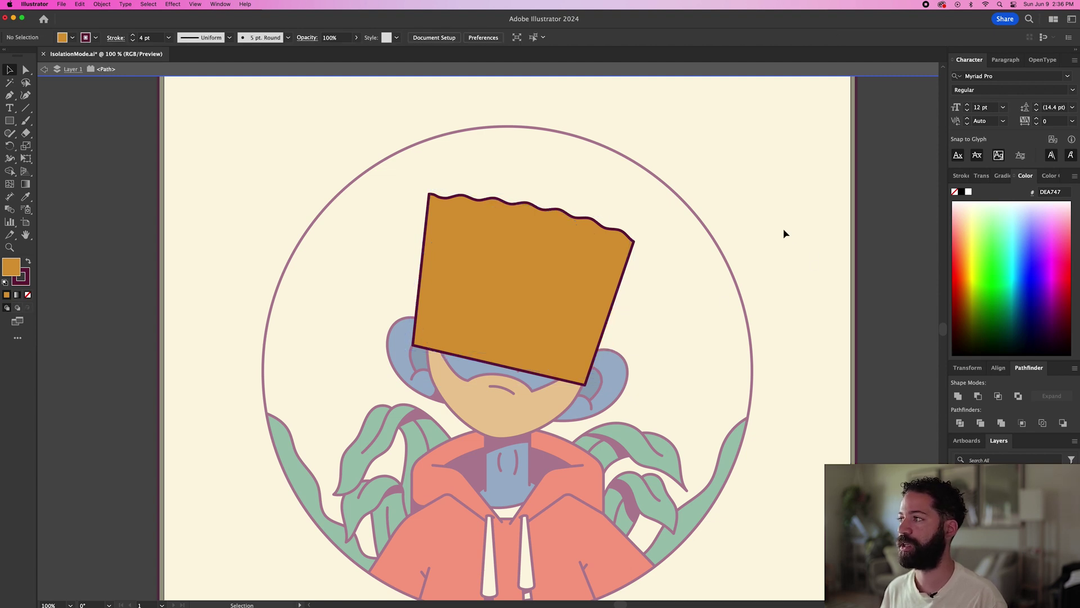
Exit isolation, nudge the new hair shape right and adjust its lower corner anchors.
{"action": "double_click", "coordinate": [768, 203]}
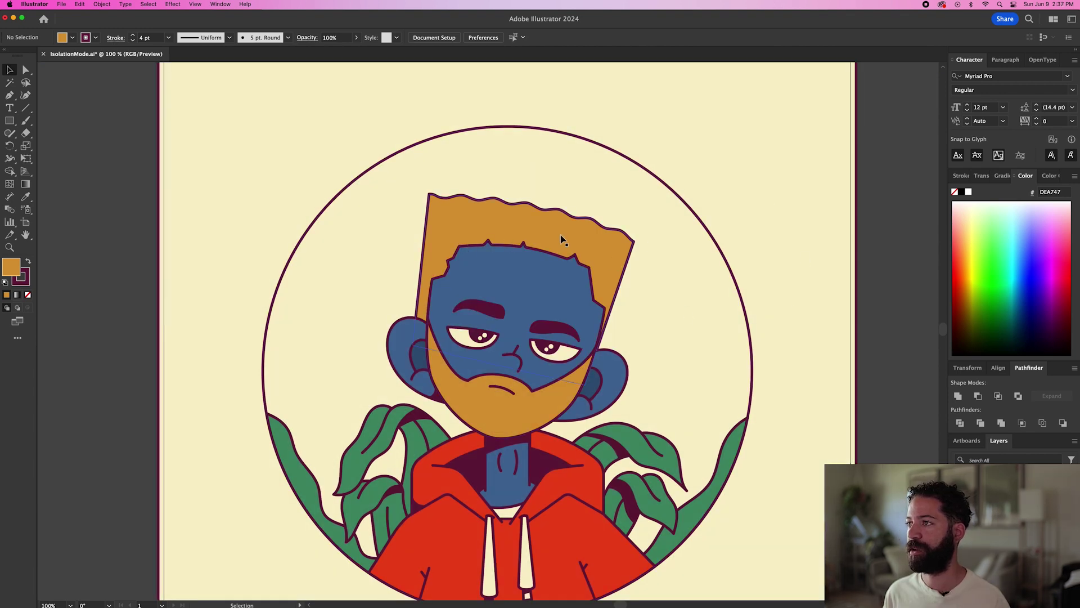
{"action": "left_click_drag", "start_coordinate": [564, 236], "coordinate": [562, 232]}
{"action": "key", "text": "a"}
{"action": "left_click_drag", "start_coordinate": [586, 386], "coordinate": [595, 388]}
{"action": "left_click_drag", "start_coordinate": [414, 350], "coordinate": [426, 348]}
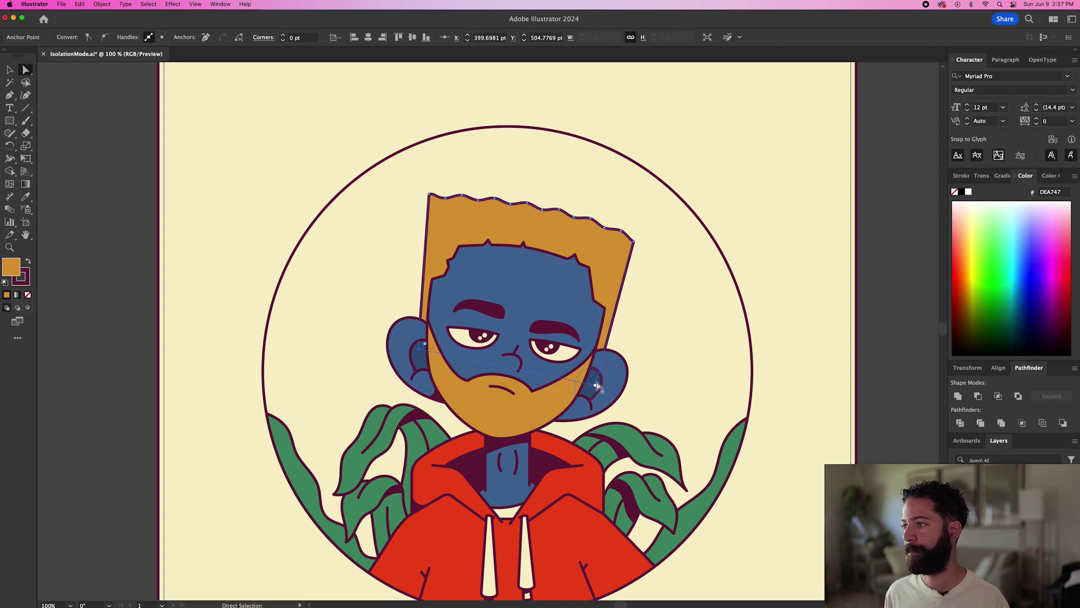
{"action": "scroll", "coordinate": [596, 388], "scroll_direction": "up", "scroll_amount": 1}
{"action": "left_click_drag", "start_coordinate": [596, 390], "coordinate": [591, 376]}
Round the hair's two top corners to about 16.93 pt and zoom to 100%.
{"action": "left_click", "coordinate": [347, 102]}
{"action": "left_click", "coordinate": [651, 173], "text": "shift"}
{"action": "left_click_drag", "start_coordinate": [645, 177], "coordinate": [636, 183]}
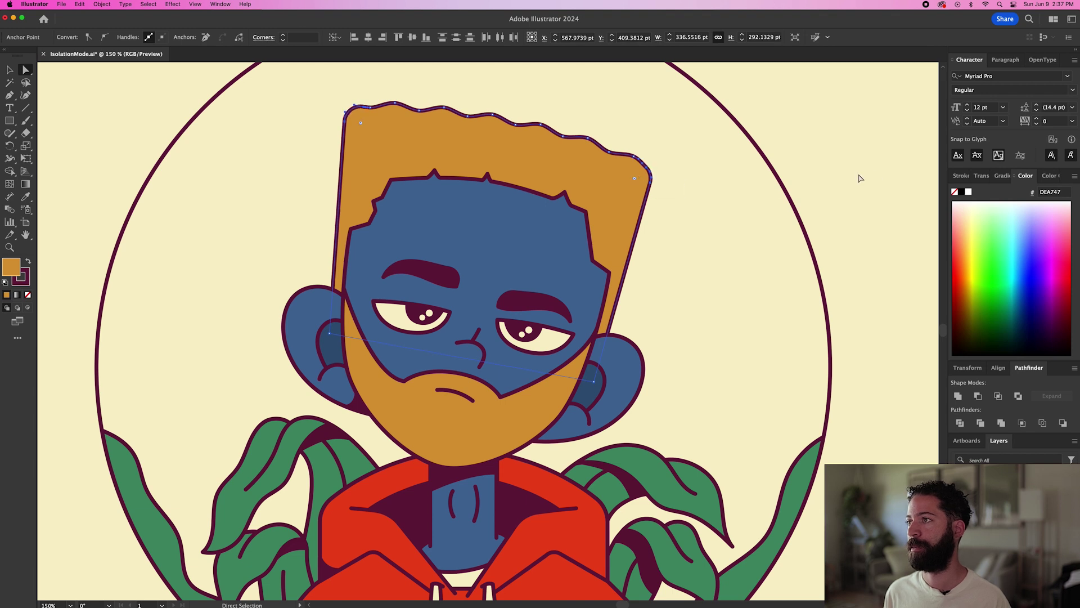
{"action": "key", "text": "super+shift+a"}
{"action": "key", "text": "super+1"}
{"action": "key", "text": "p"}
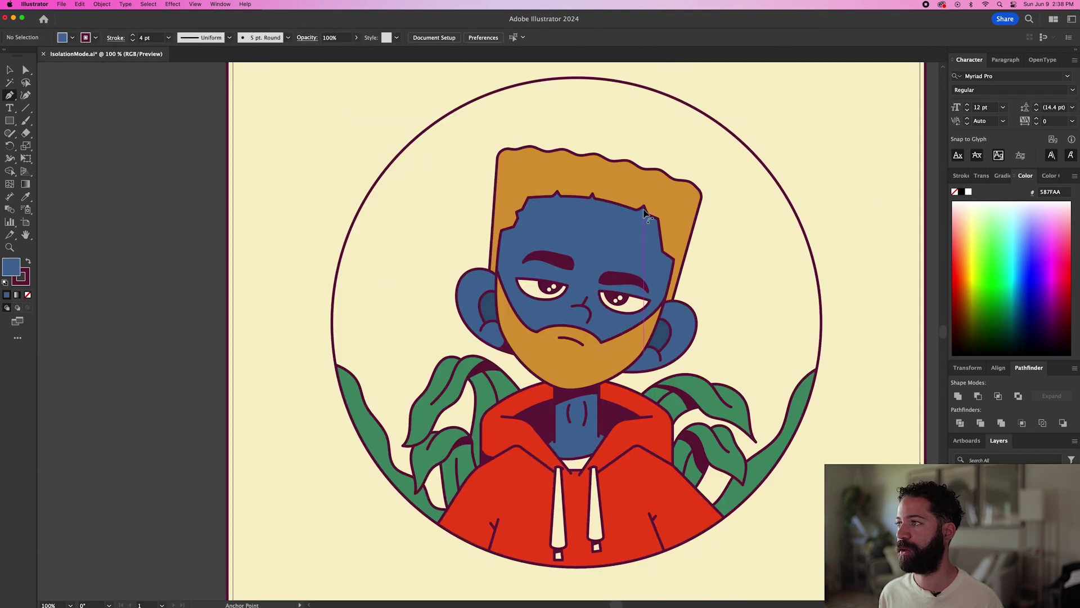
{"action": "scroll", "coordinate": [646, 214], "scroll_direction": "up", "scroll_amount": 5}
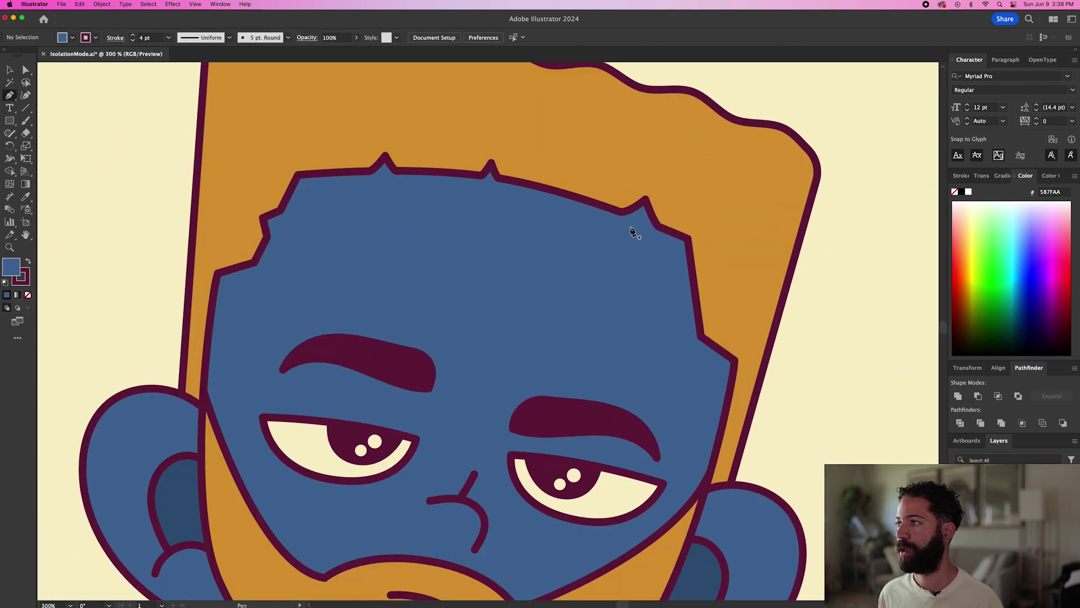
Delete the four notch anchors along the blue face's top hairline.
{"action": "left_click", "coordinate": [627, 234], "text": "super"}
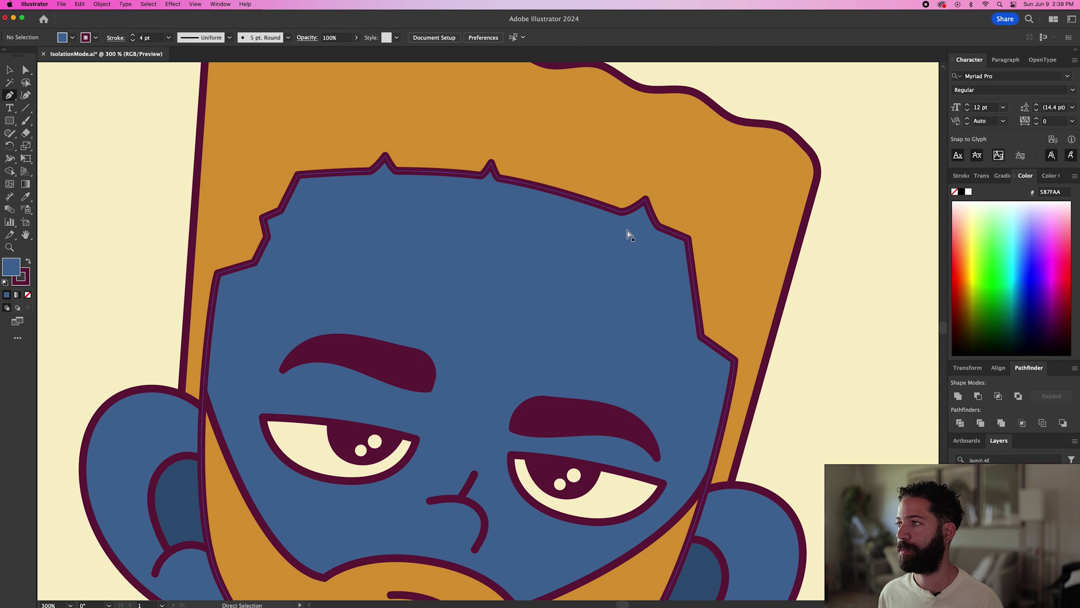
{"action": "left_click", "coordinate": [646, 200]}
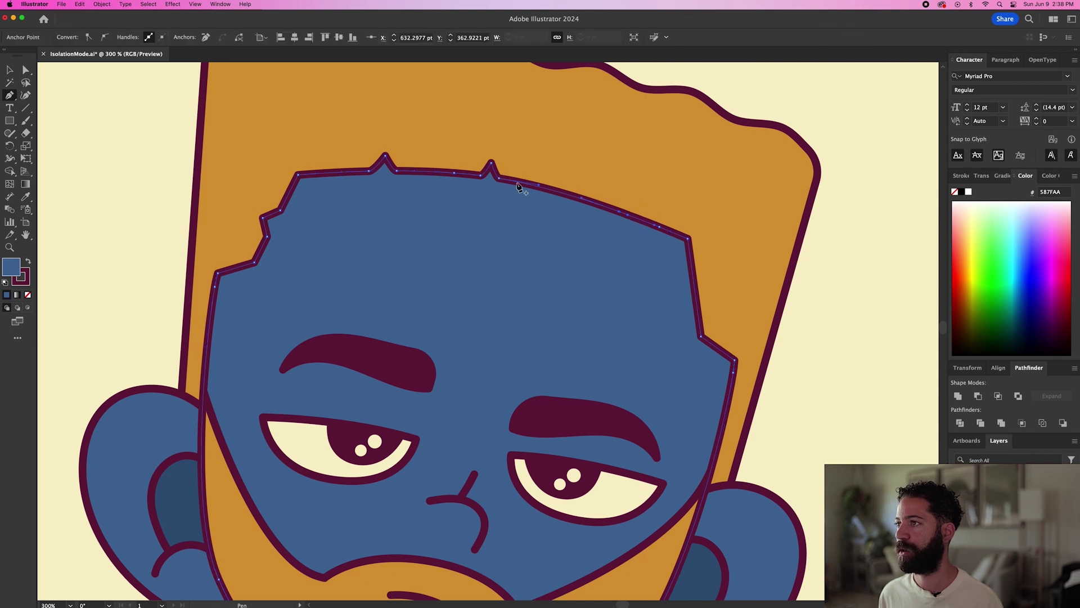
{"action": "left_click", "coordinate": [491, 162]}
{"action": "left_click", "coordinate": [385, 154]}
{"action": "left_click", "coordinate": [263, 218]}
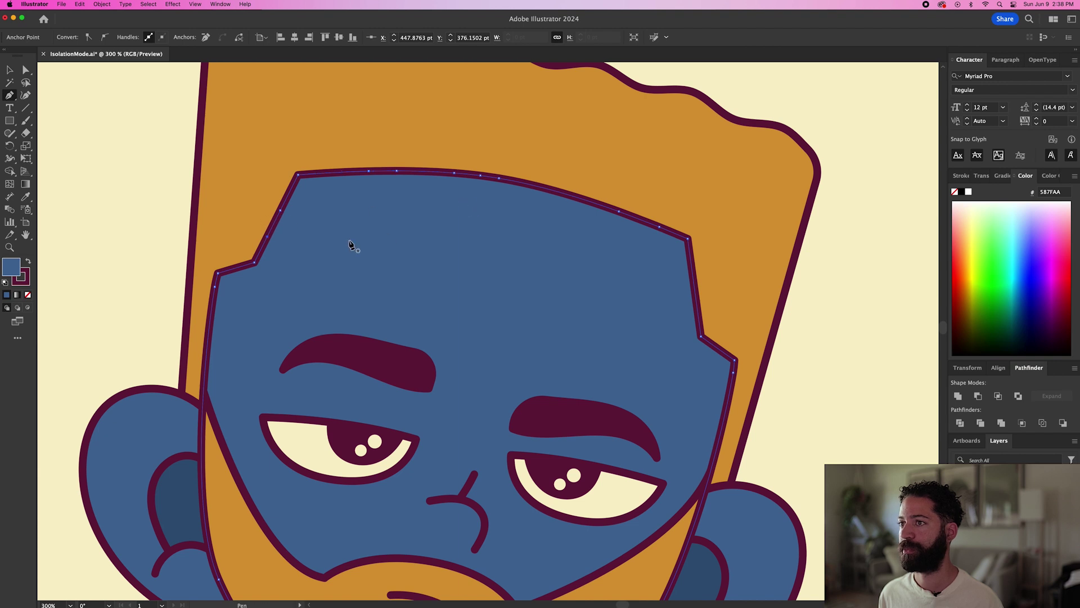
Remove an extra anchor on the face's left edge and select its side corner anchors.
{"action": "key", "text": "a"}
{"action": "left_click", "coordinate": [218, 273]}
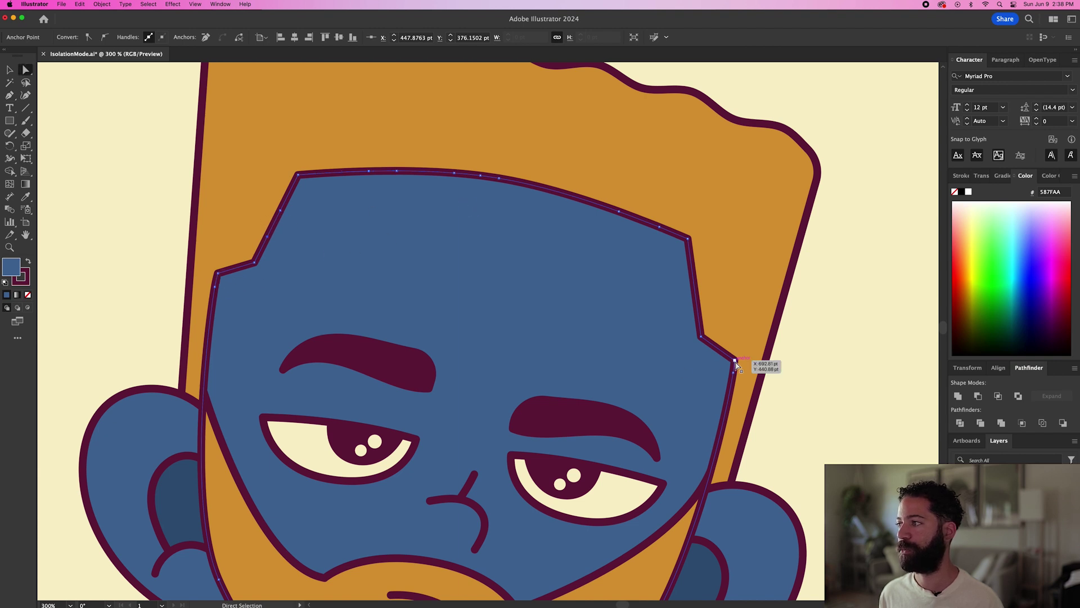
{"action": "key", "text": "p"}
{"action": "left_click", "coordinate": [217, 290]}
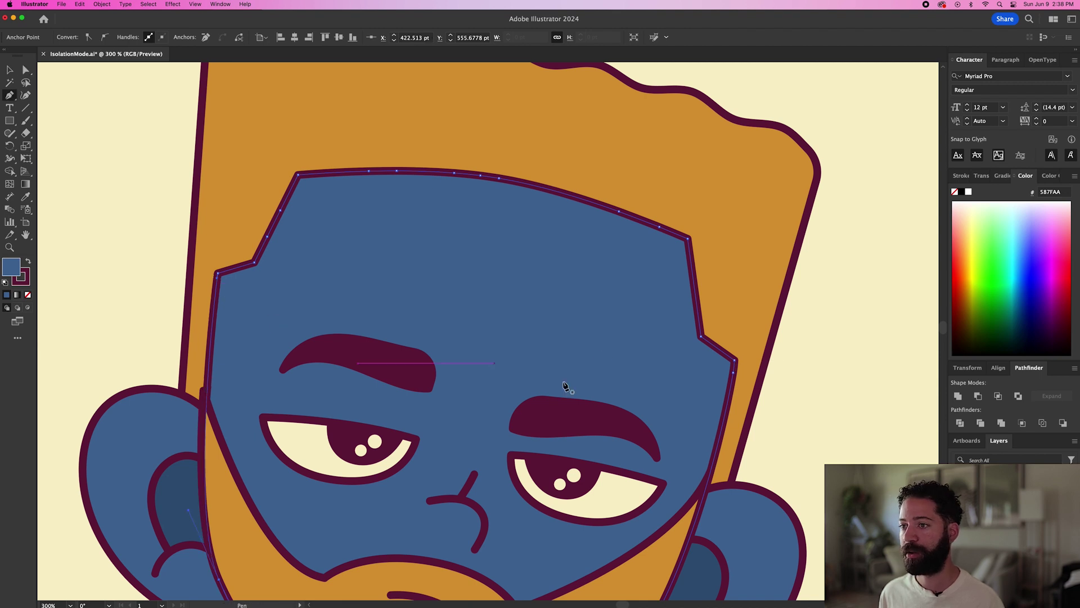
{"action": "key", "text": "a"}
{"action": "left_click", "coordinate": [735, 360]}
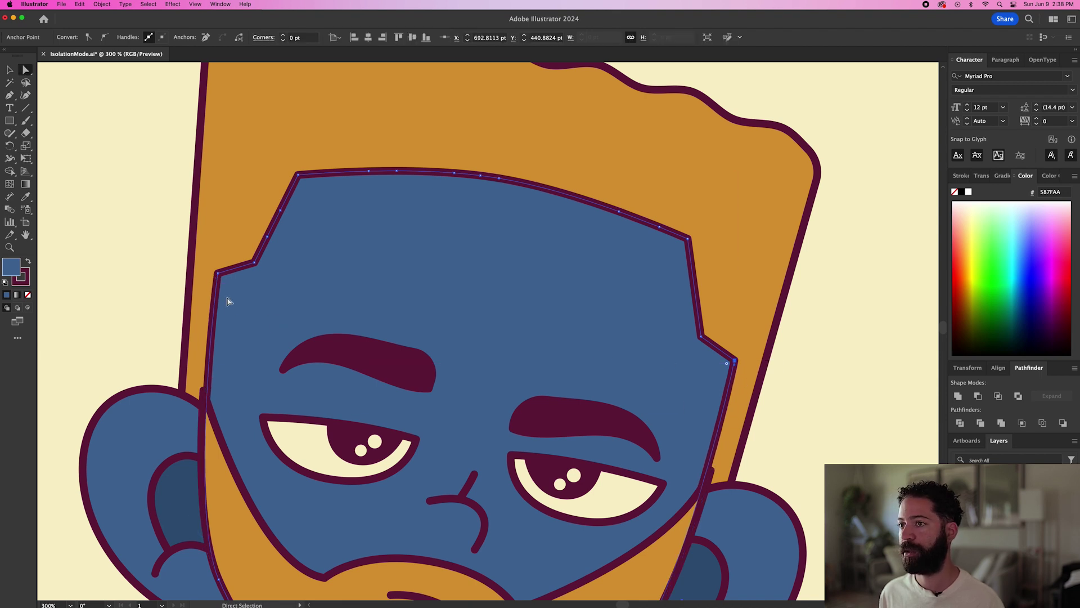
Round the face's hairline corners with a live-corner drag and select the beard's corner anchors.
{"action": "left_click", "coordinate": [217, 275], "text": "shift"}
{"action": "left_click_drag", "start_coordinate": [224, 282], "coordinate": [262, 324]}
{"action": "left_click", "coordinate": [205, 392]}
{"action": "left_click", "coordinate": [205, 393]}
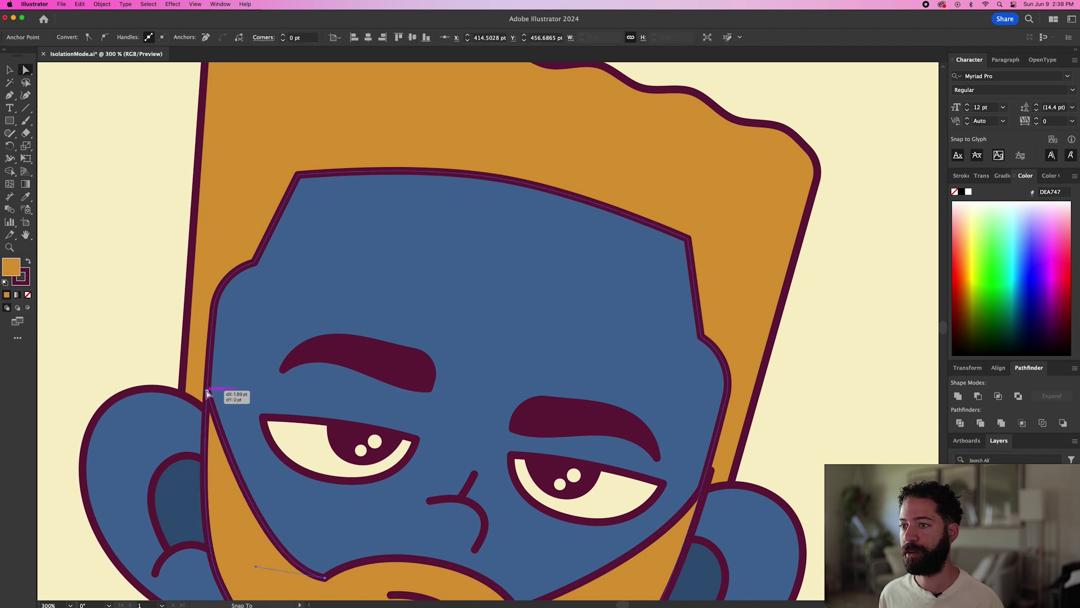
{"action": "left_click", "coordinate": [710, 471]}
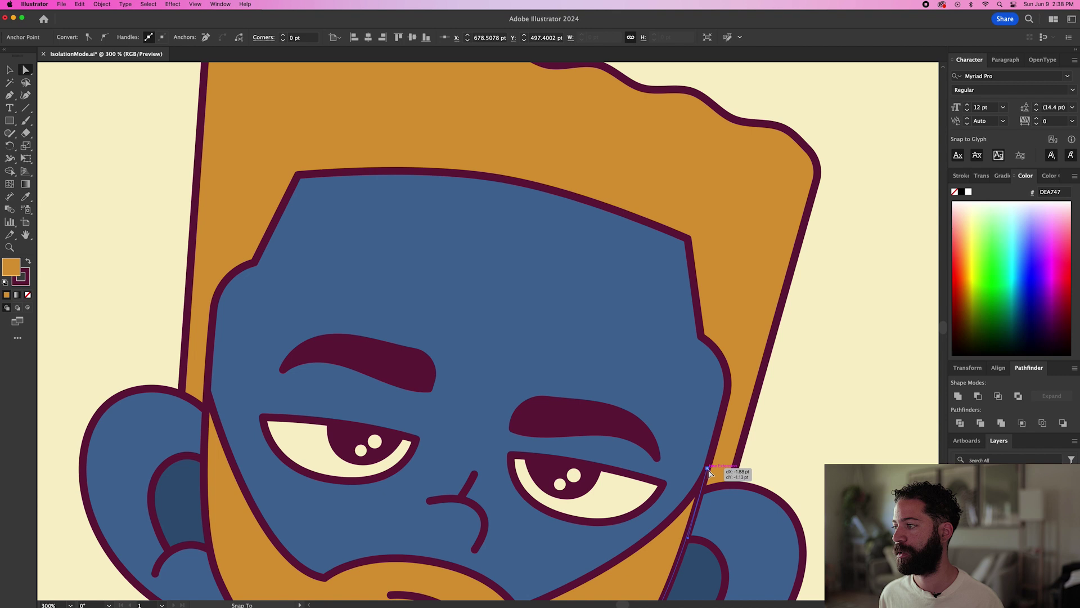
{"action": "key", "text": "super+minus"}
{"action": "key", "text": "super+minus"}
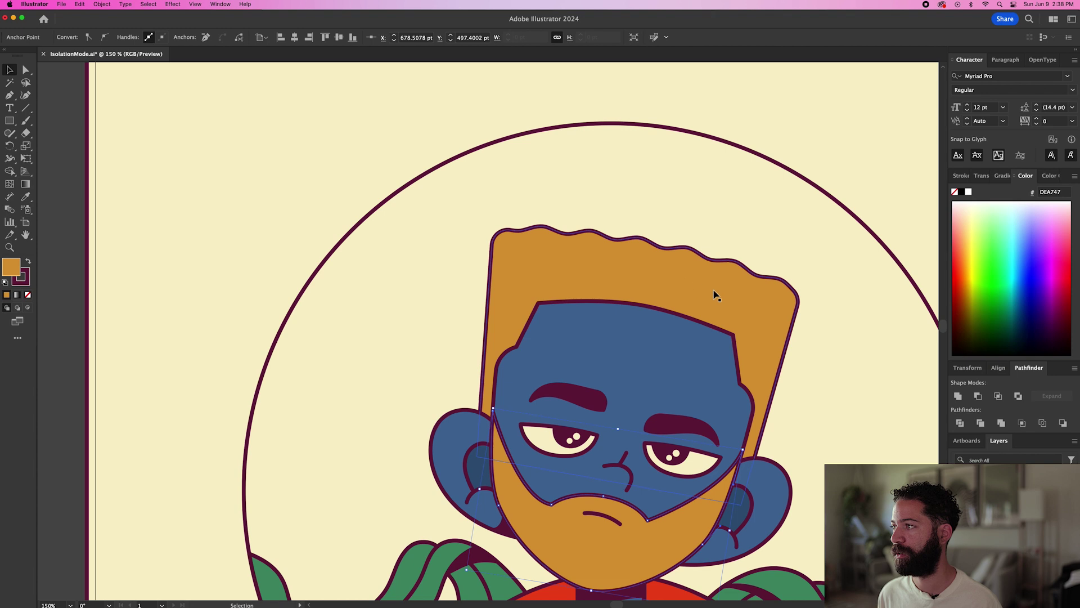
Draw short Pencil strand strokes on the hair's left and right sides inside isolation mode.
{"action": "double_click", "coordinate": [684, 280]}
{"action": "key", "text": "n"}
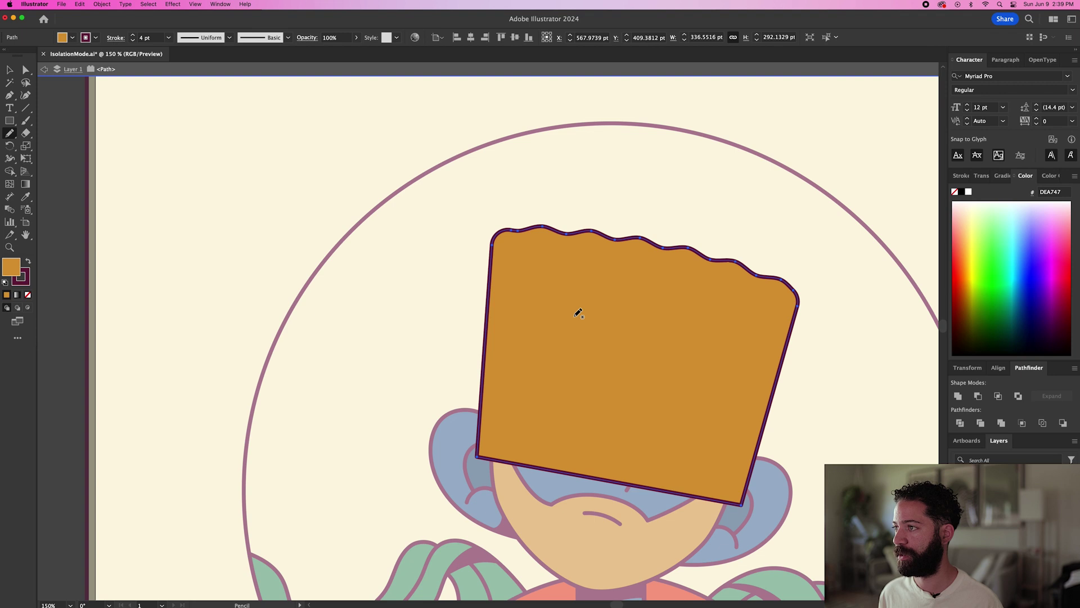
{"action": "left_click_drag", "start_coordinate": [574, 280], "coordinate": [568, 315]}
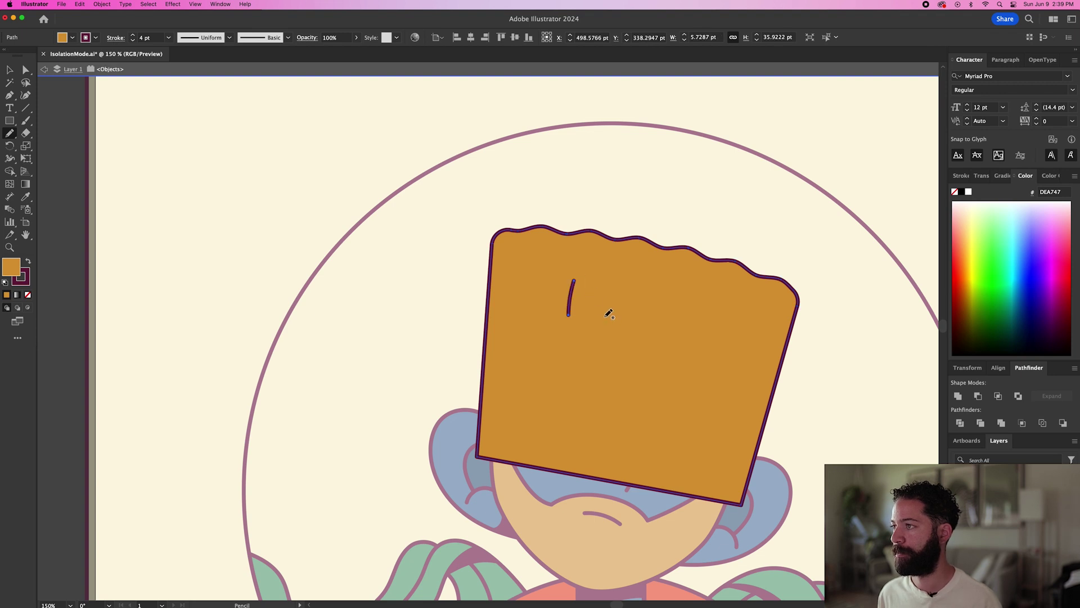
{"action": "key", "text": "super+z"}
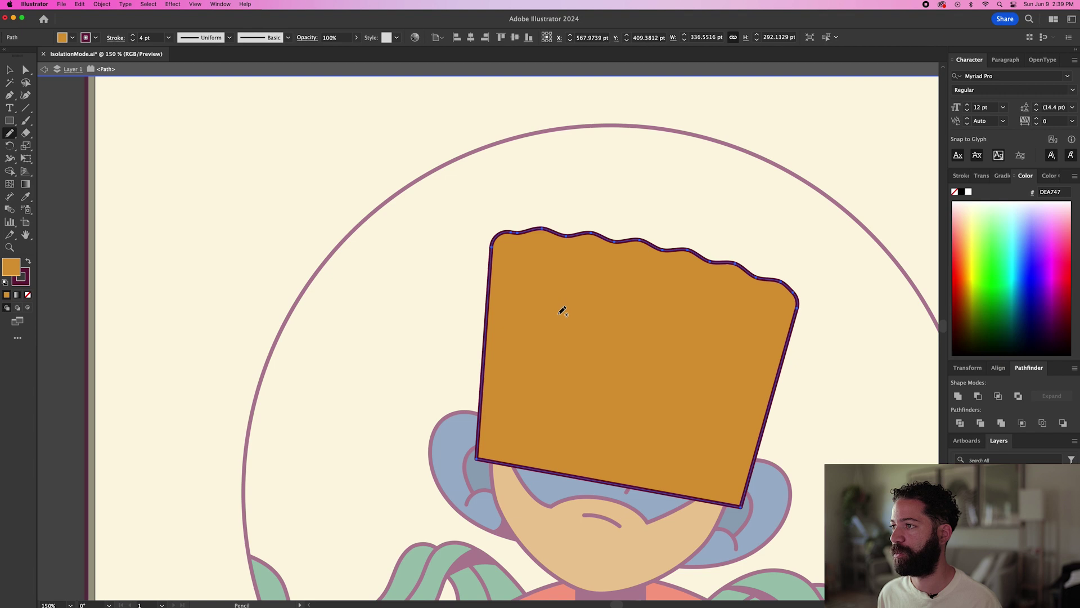
{"action": "mouse_move", "coordinate": [562, 290]}
{"action": "left_mouse_down"}
{"action": "mouse_move", "coordinate": [557, 316]}
{"action": "mouse_move", "coordinate": [598, 322]}
{"action": "left_mouse_up"}
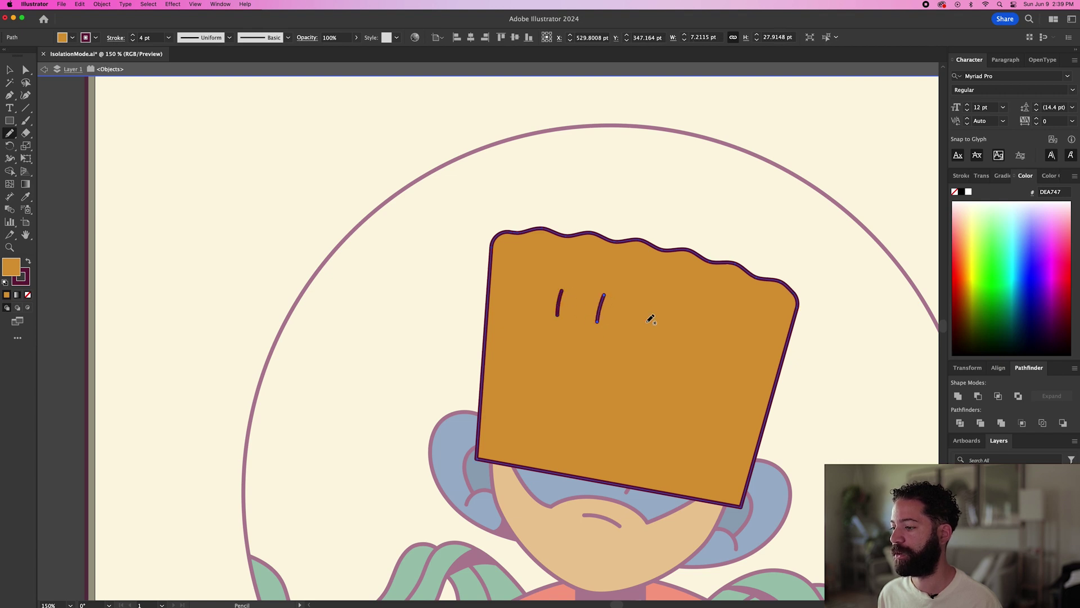
{"action": "mouse_move", "coordinate": [701, 311]}
{"action": "left_mouse_down"}
{"action": "mouse_move", "coordinate": [688, 338]}
{"action": "mouse_move", "coordinate": [733, 322]}
{"action": "left_mouse_up"}
{"action": "key", "text": "v"}
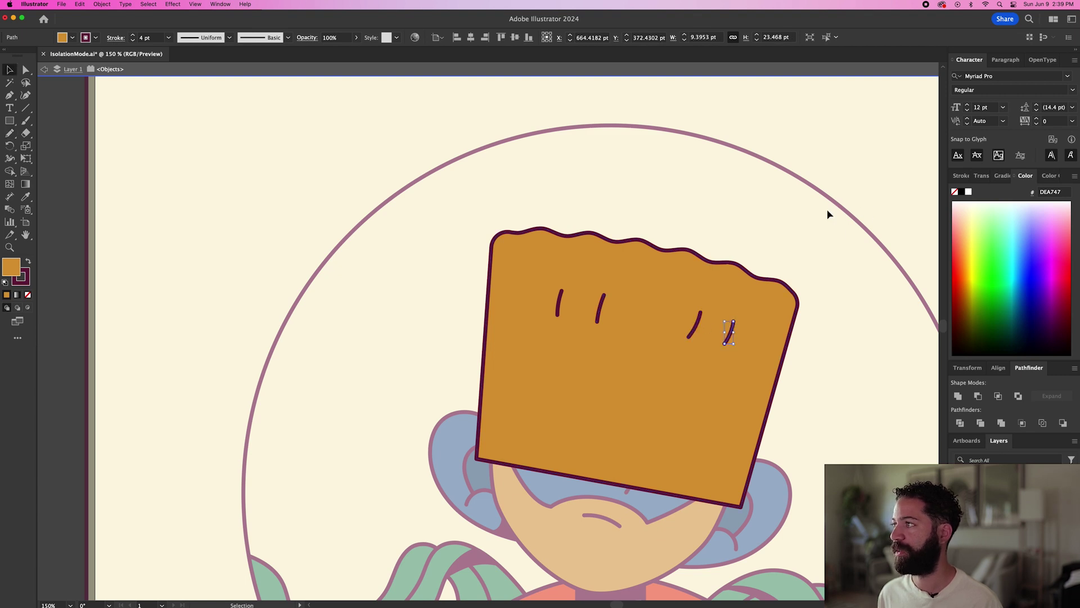
{"action": "double_click", "coordinate": [877, 170]}
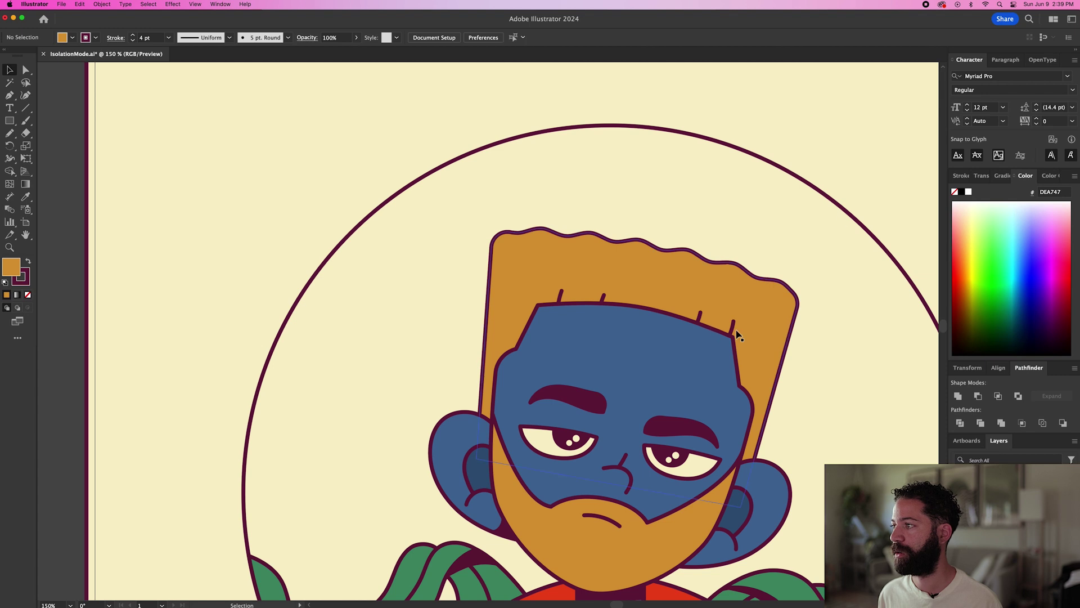
Drag the two strand lines onto the face's hairline and zoom out to the whole character.
{"action": "mouse_move", "coordinate": [733, 333]}
{"action": "left_mouse_down"}
{"action": "mouse_move", "coordinate": [701, 312]}
{"action": "mouse_move", "coordinate": [692, 326]}
{"action": "mouse_move", "coordinate": [700, 313]}
{"action": "left_mouse_up"}
{"action": "left_click_drag", "start_coordinate": [603, 298], "coordinate": [562, 296]}
{"action": "key", "text": "super+shift+a"}
{"action": "key", "text": "super+minus"}
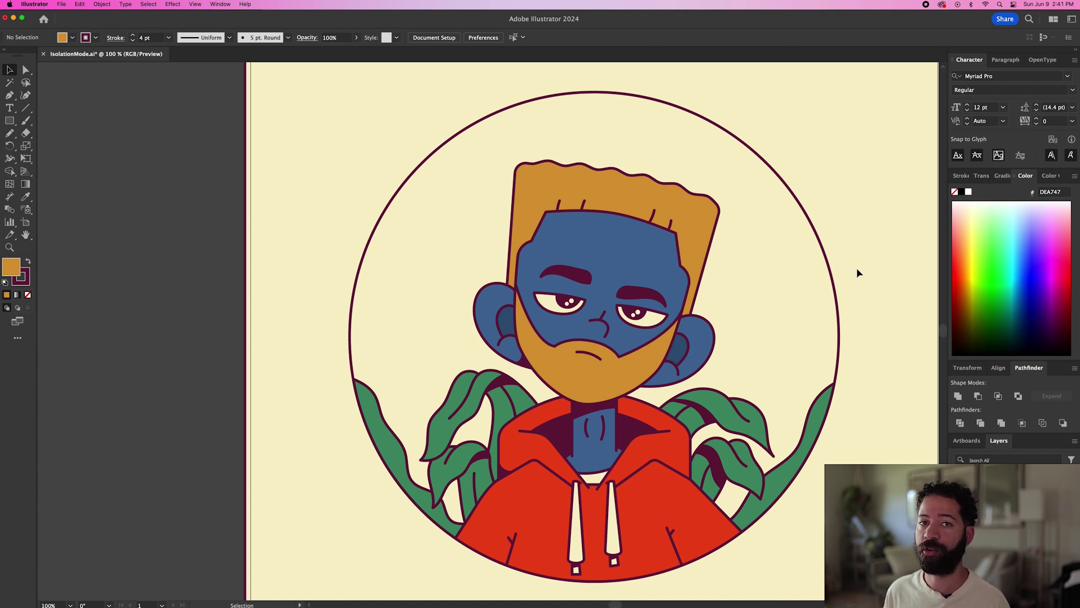
{"action": "left_click", "coordinate": [760, 356]}
Nudge the right ear group, then group its two inner-ear paths together.
{"action": "left_click", "coordinate": [704, 349]}
{"action": "mouse_move", "coordinate": [704, 348]}
{"action": "left_mouse_down"}
{"action": "mouse_move", "coordinate": [740, 343]}
{"action": "mouse_move", "coordinate": [703, 347]}
{"action": "left_mouse_up"}
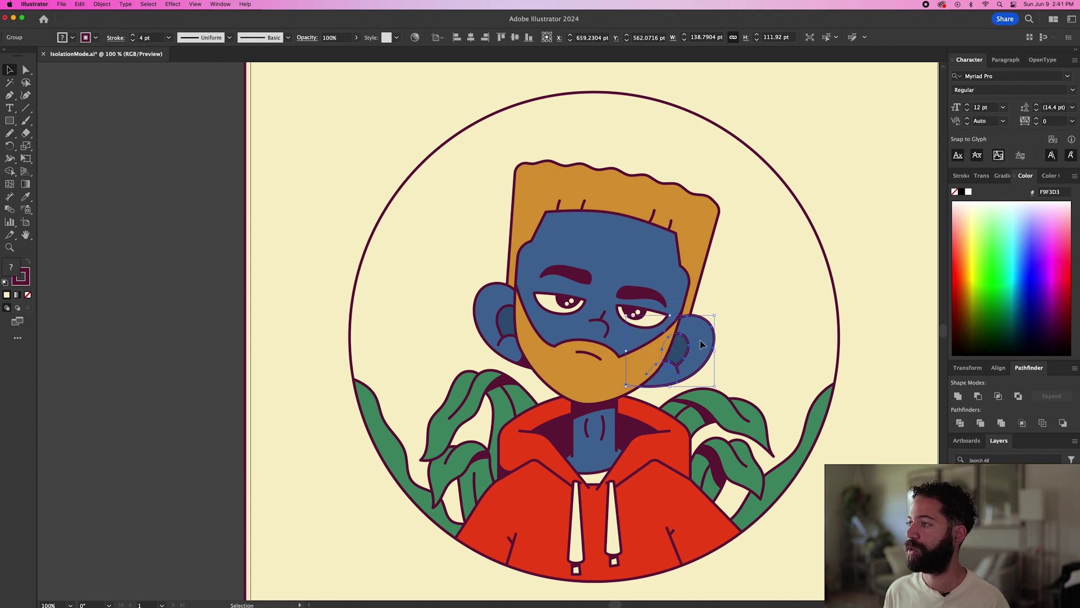
{"action": "double_click", "coordinate": [703, 345]}
{"action": "left_click", "coordinate": [703, 356]}
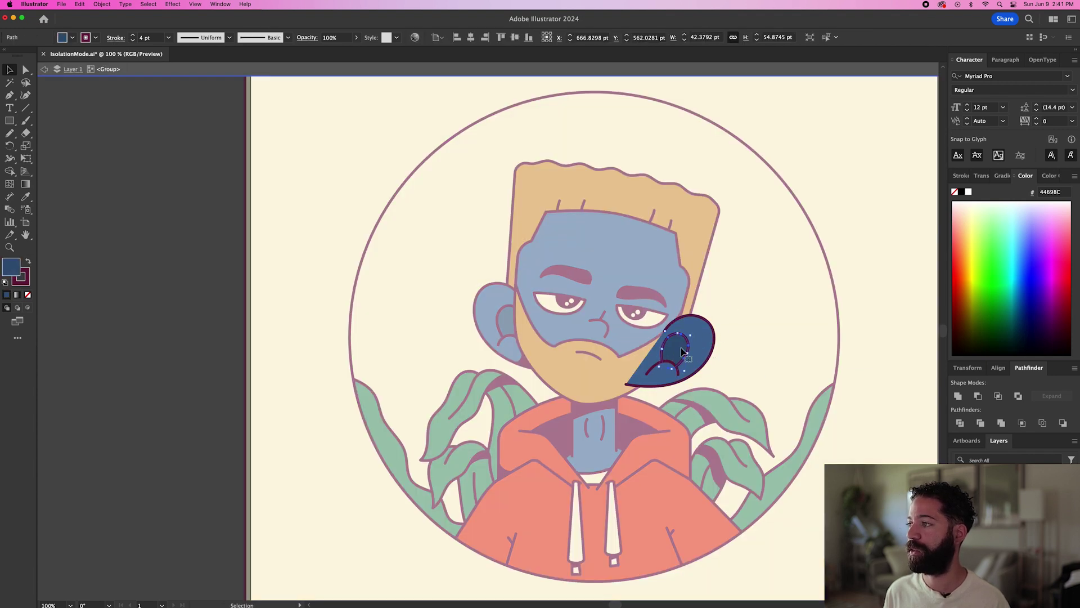
{"action": "left_click", "coordinate": [737, 322]}
{"action": "left_click", "coordinate": [661, 381]}
{"action": "left_click", "coordinate": [651, 377], "text": "shift"}
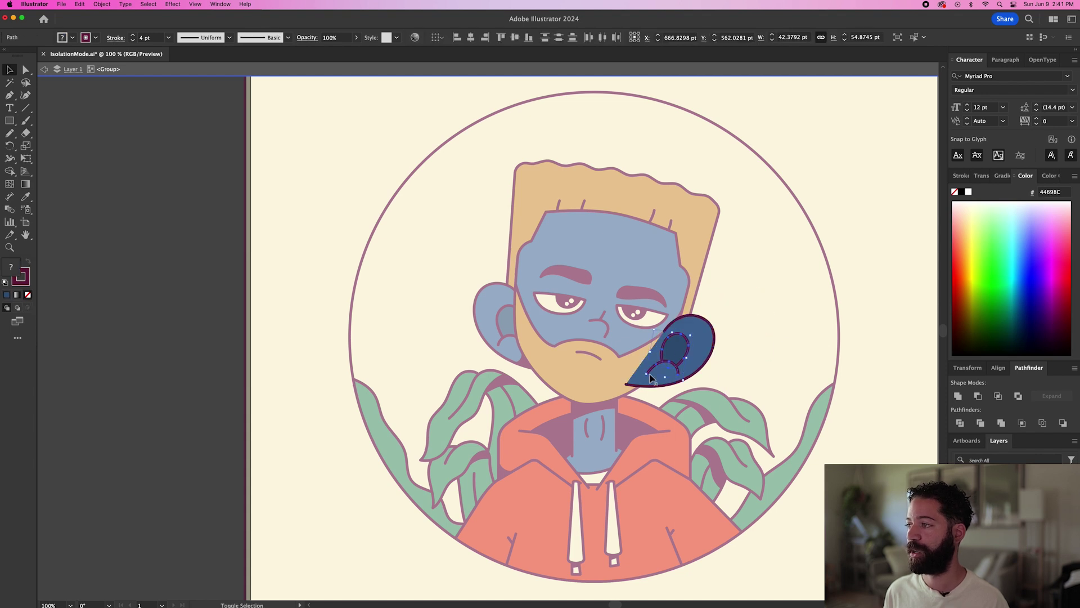
{"action": "key", "text": "super+g"}
Reposition the lower inner-ear piece into a small curl inside the ear, back in the full artwork.
{"action": "left_click", "coordinate": [742, 367]}
{"action": "left_click", "coordinate": [676, 358]}
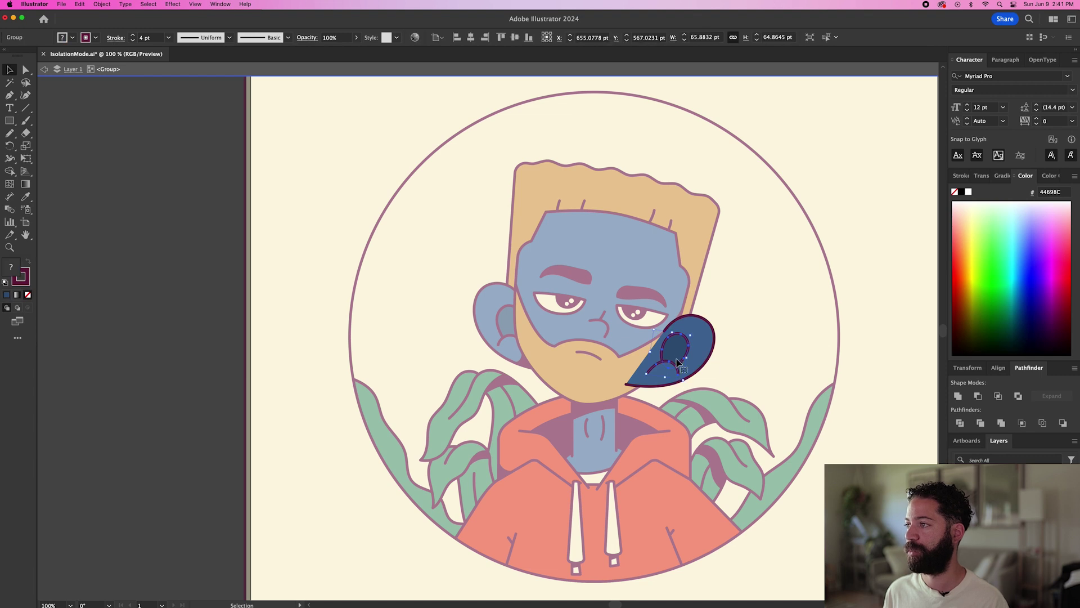
{"action": "double_click", "coordinate": [682, 354]}
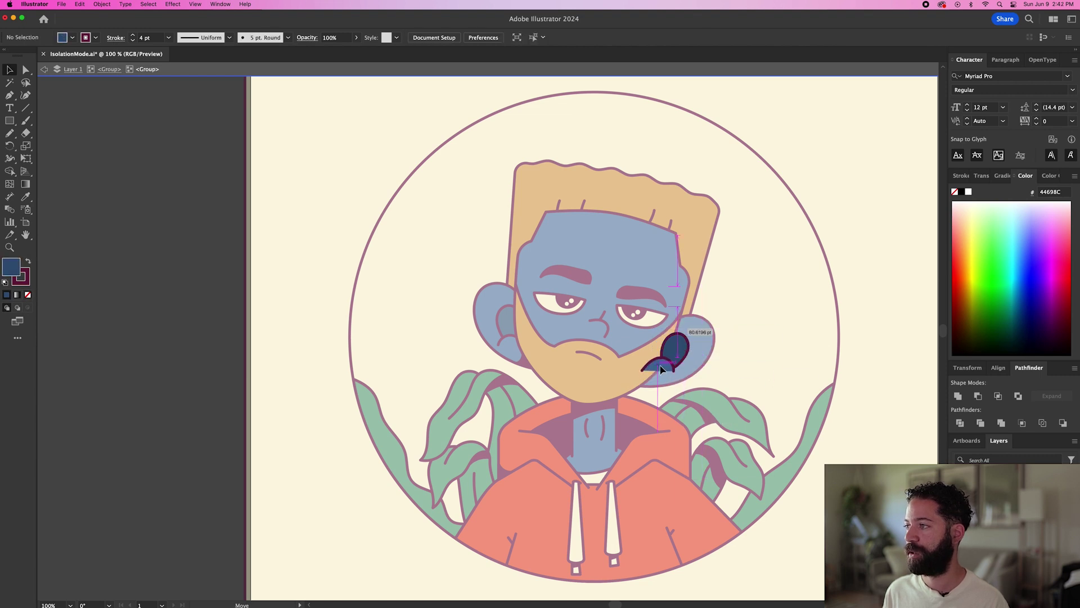
{"action": "left_click", "coordinate": [664, 370]}
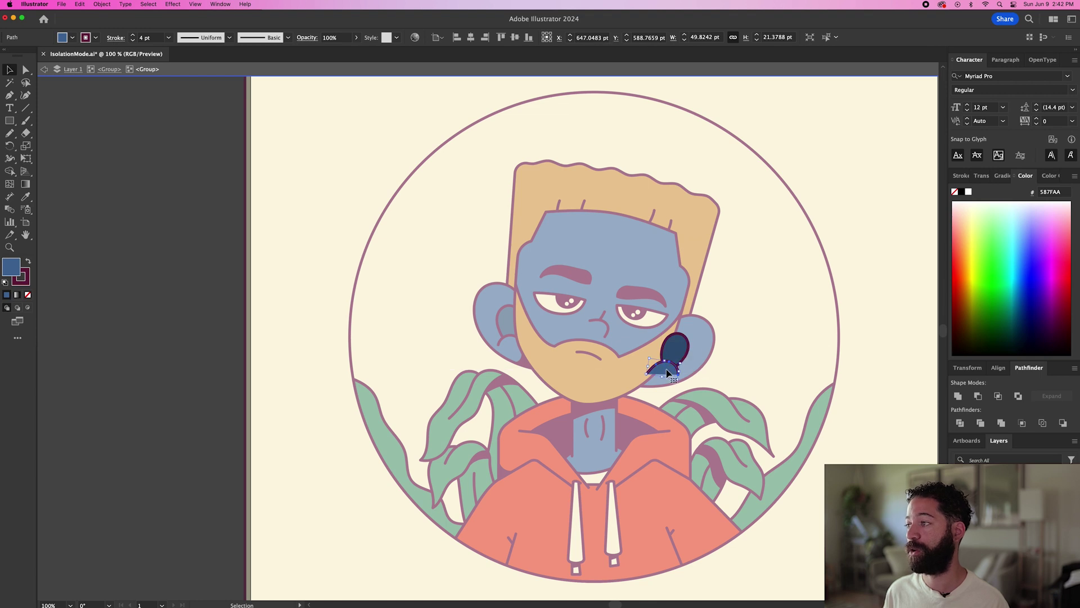
{"action": "left_click", "coordinate": [775, 344]}
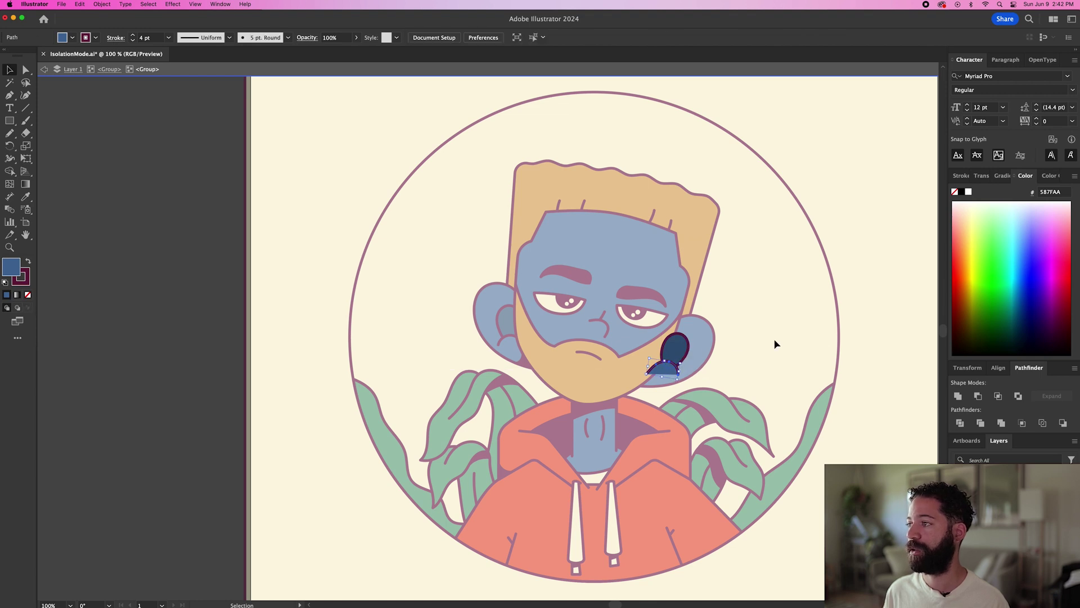
{"action": "double_click", "coordinate": [923, 313]}
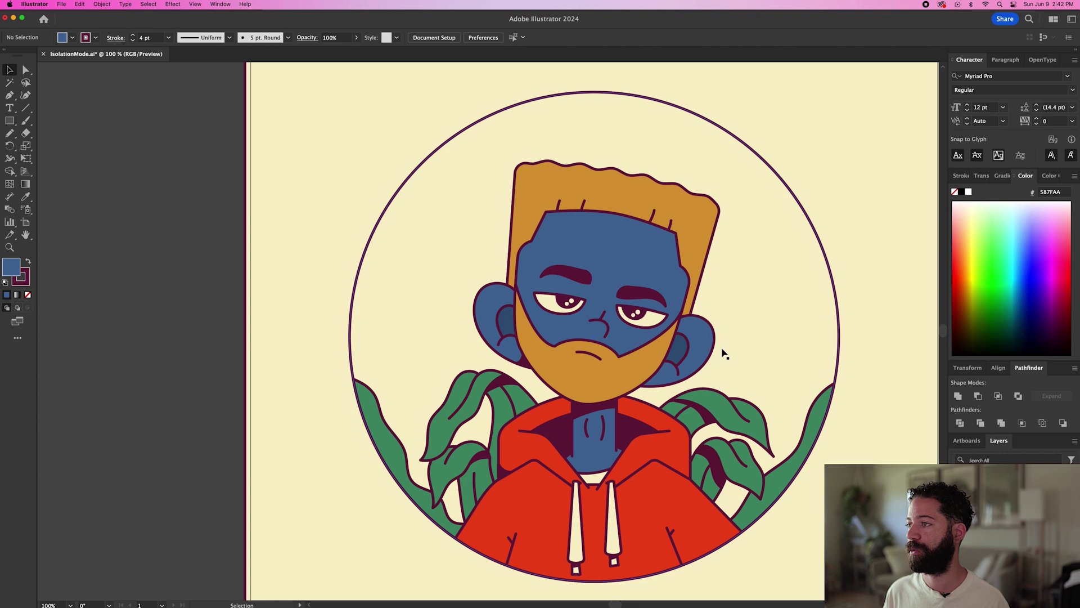